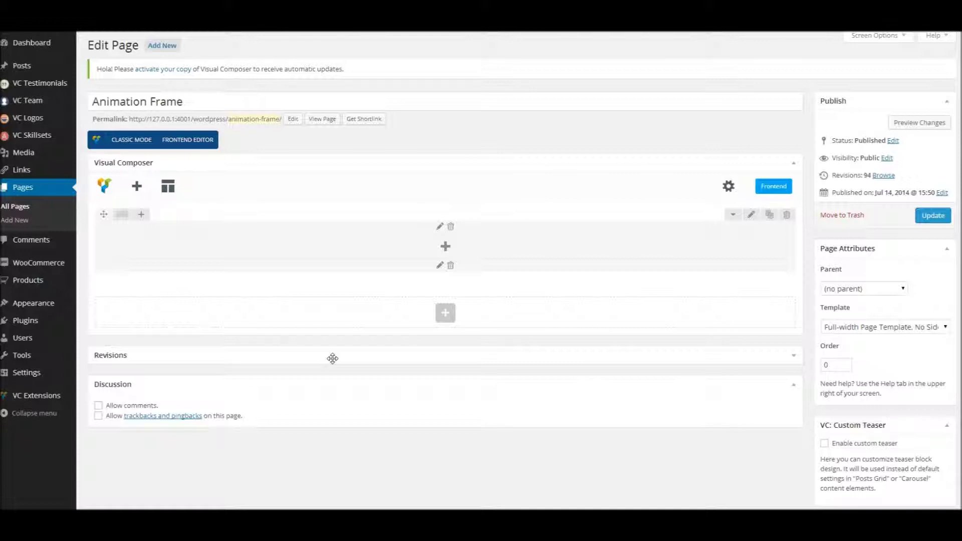
# Step: Add a TS Animation Frame element from the VC Extensions category to the page's empty row
pyautogui.click(445, 246)
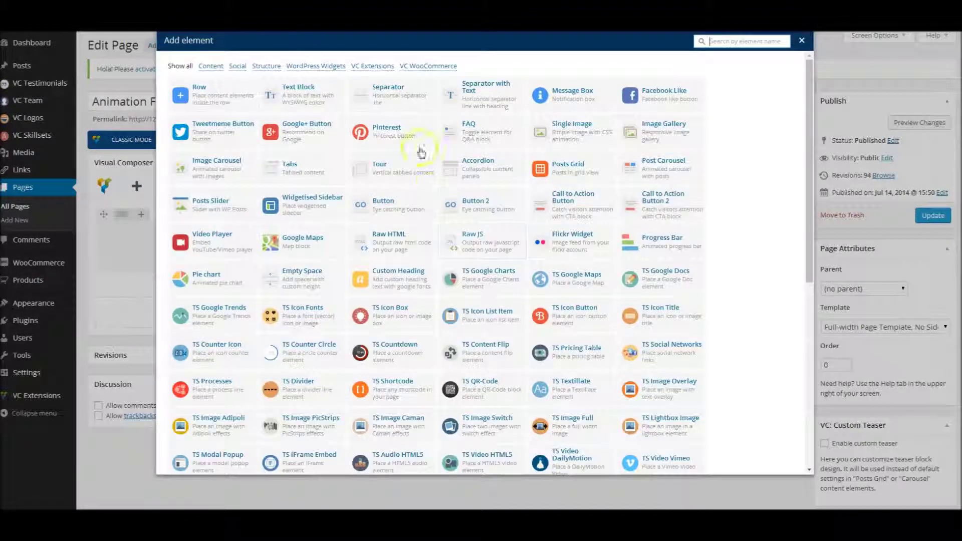
pyautogui.click(374, 69)
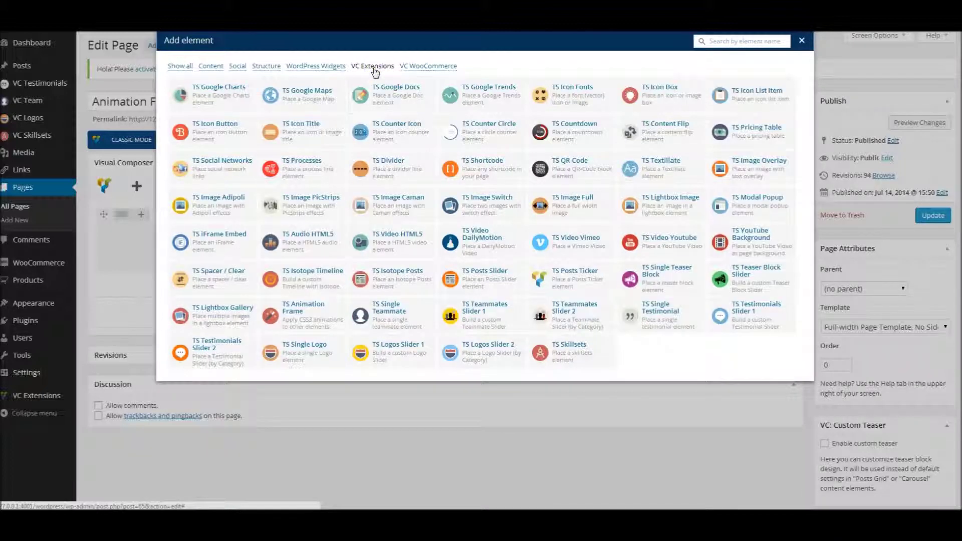
pyautogui.click(299, 313)
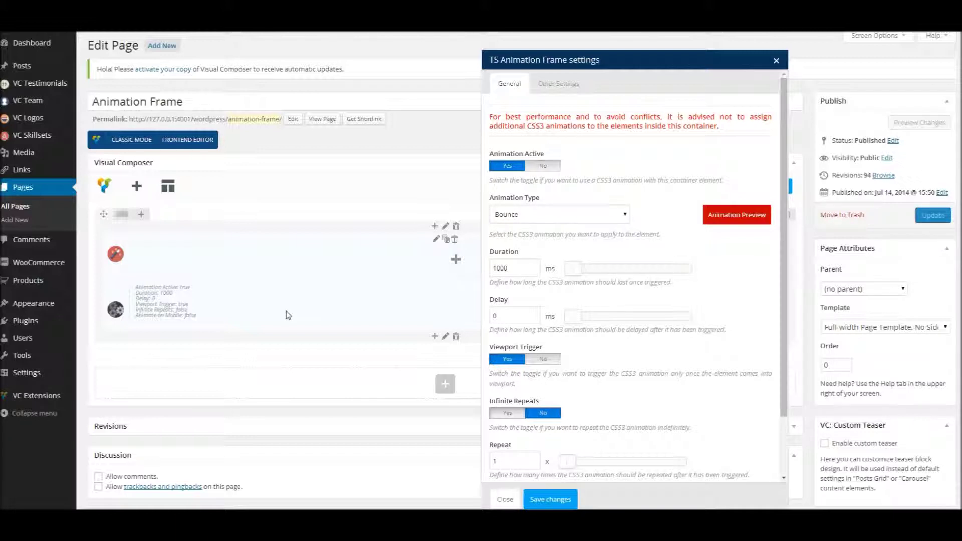
# Step: Set the frame's animation type to Rubberband and play its animation preview
pyautogui.click(566, 215)
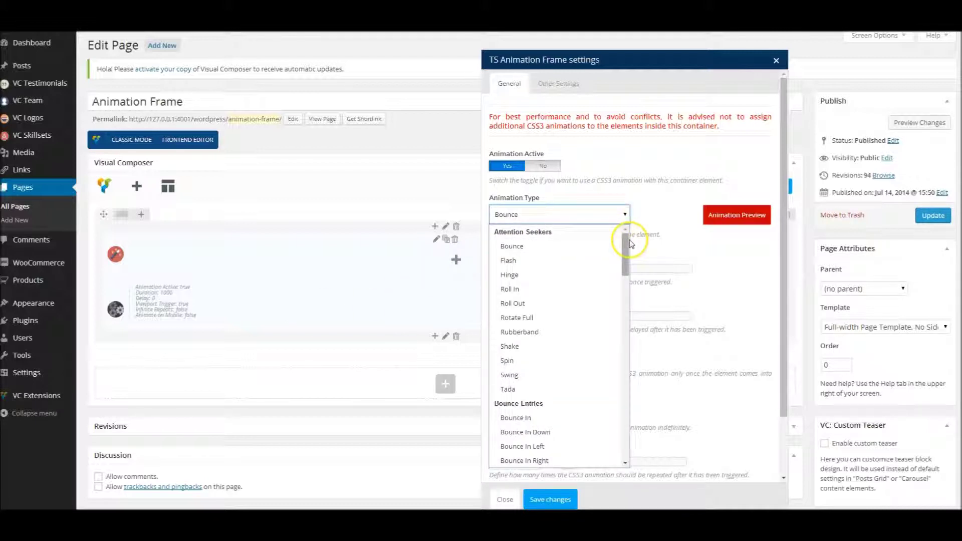
pyautogui.moveTo(627, 248)
pyautogui.mouseDown()
pyautogui.moveTo(624, 441)
pyautogui.moveTo(627, 241)
pyautogui.mouseUp()
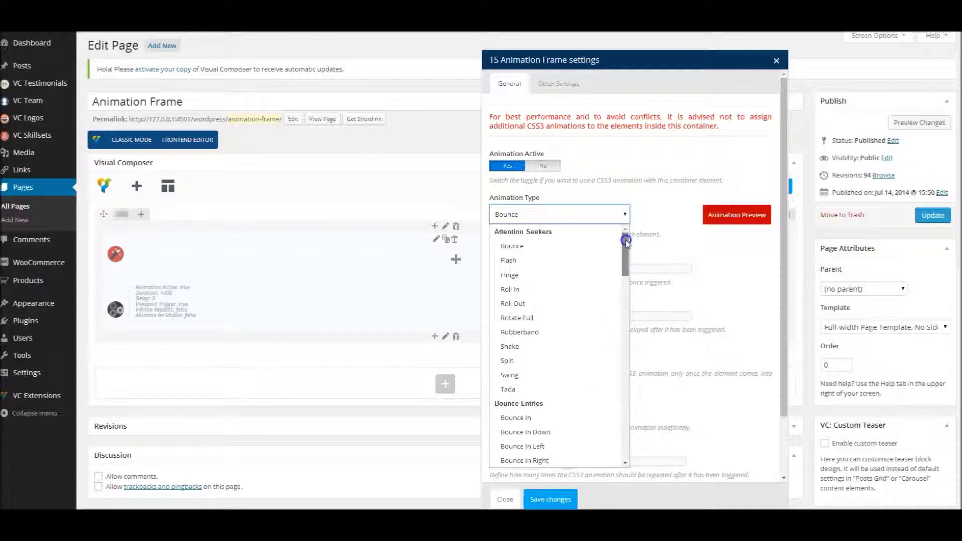
pyautogui.click(540, 333)
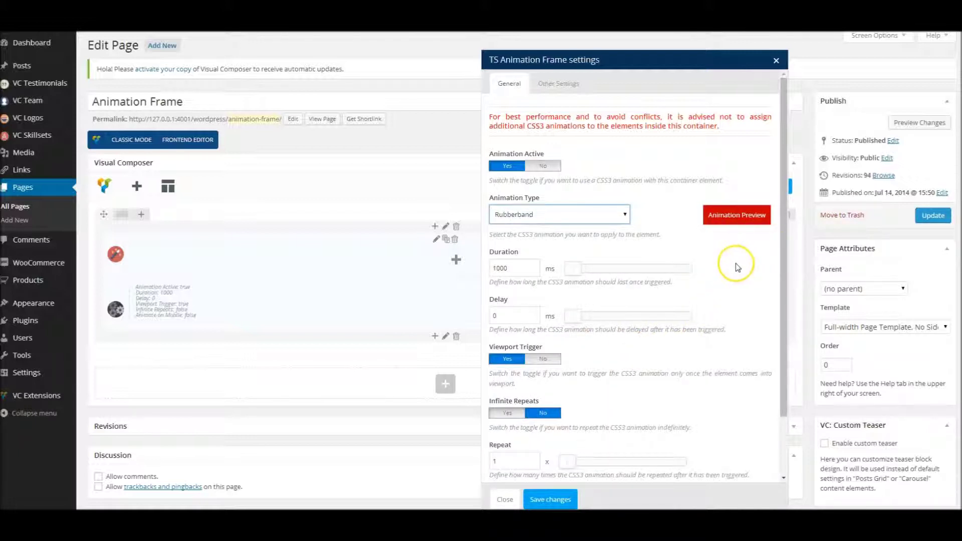
pyautogui.click(737, 215)
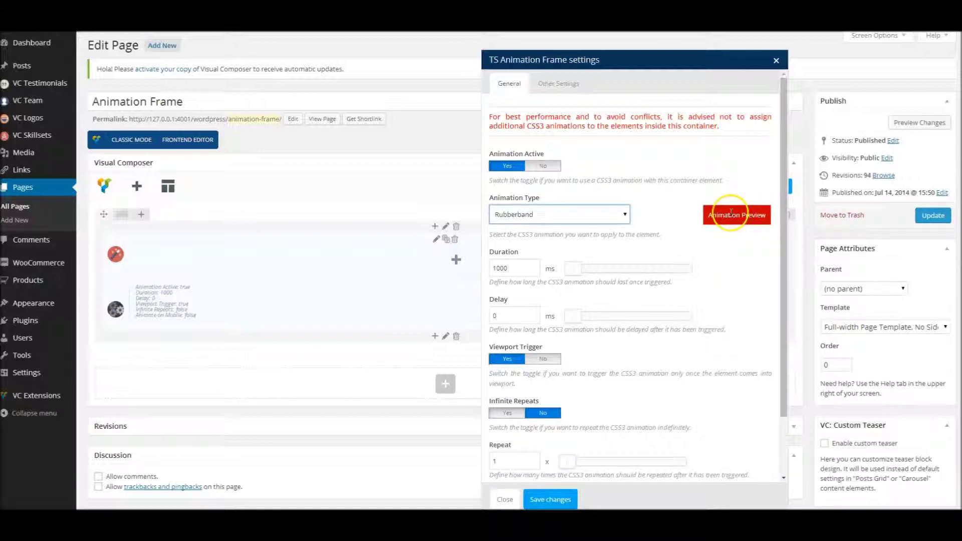
pyautogui.click(733, 215)
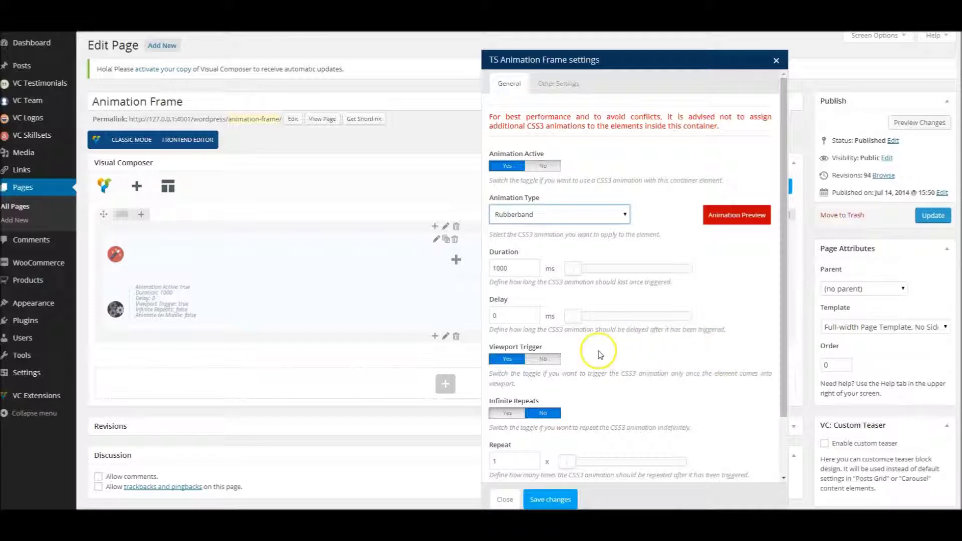
# Step: Set the Rubberband animation's duration to 2000 ms
pyautogui.moveTo(512, 269); pyautogui.dragTo(487, 273)
pyautogui.write('2000')
pyautogui.click(727, 293)
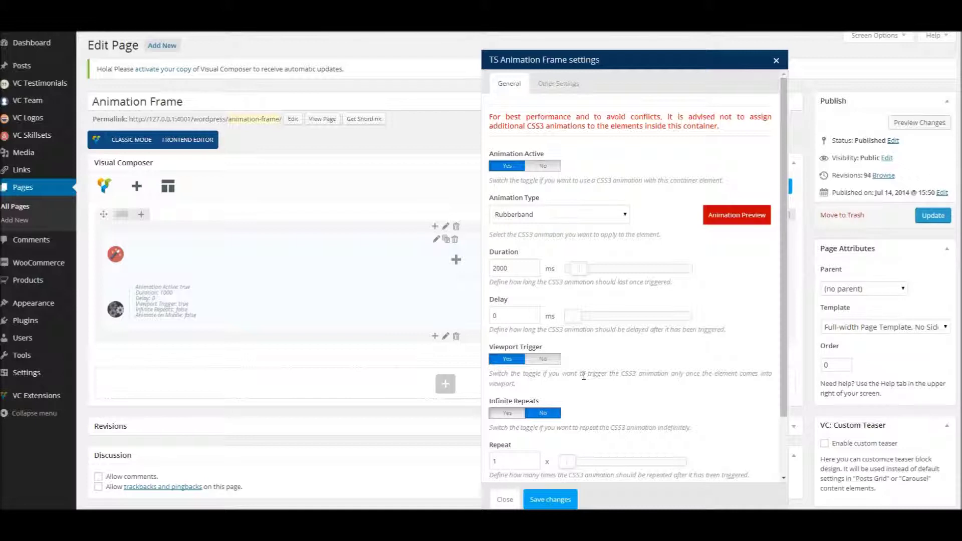
# Step: Try out a higher repeat count and Infinite Repeats, returning the count to 1 and Infinite Repeats to No
pyautogui.scroll(-5, 583, 375)
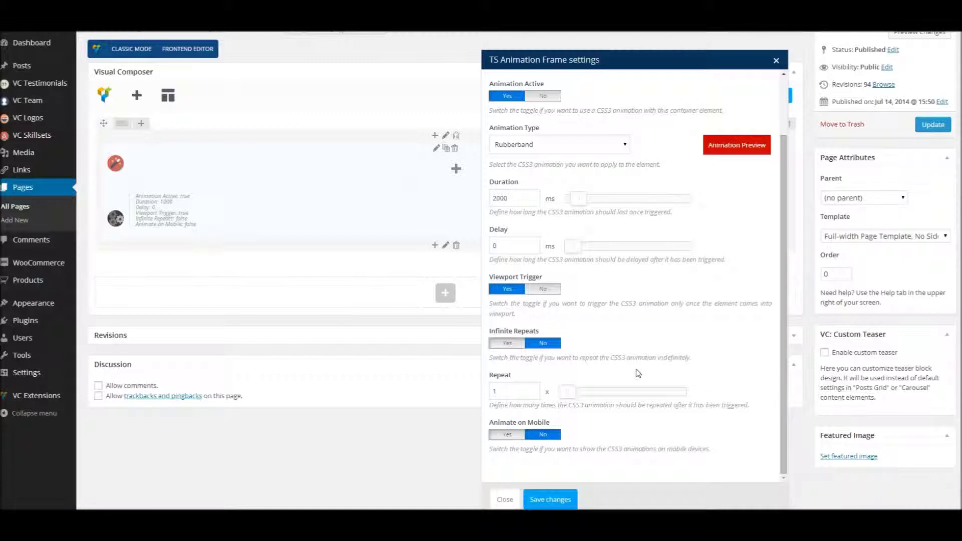
pyautogui.moveTo(560, 392); pyautogui.dragTo(752, 395)
pyautogui.moveTo(678, 394); pyautogui.dragTo(563, 392)
pyautogui.click(507, 344)
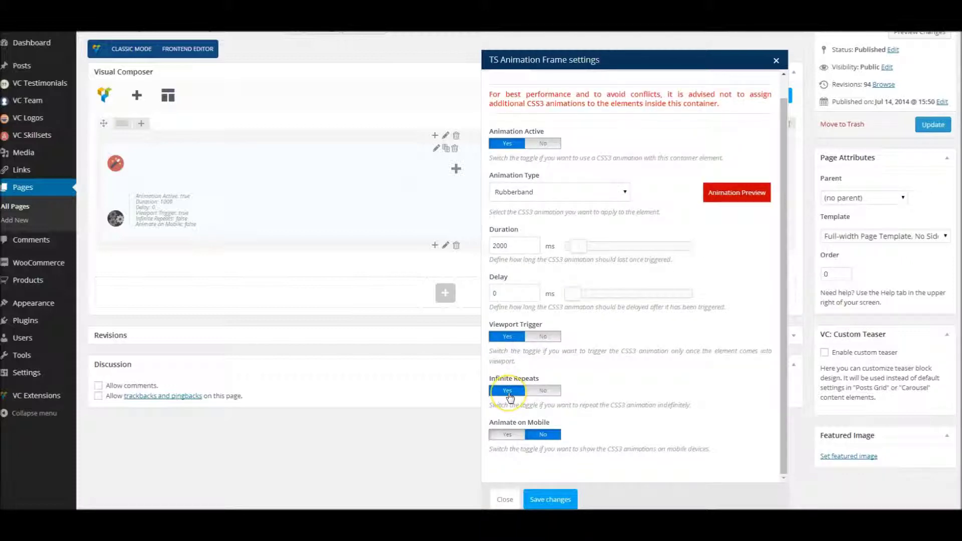
pyautogui.click(564, 406)
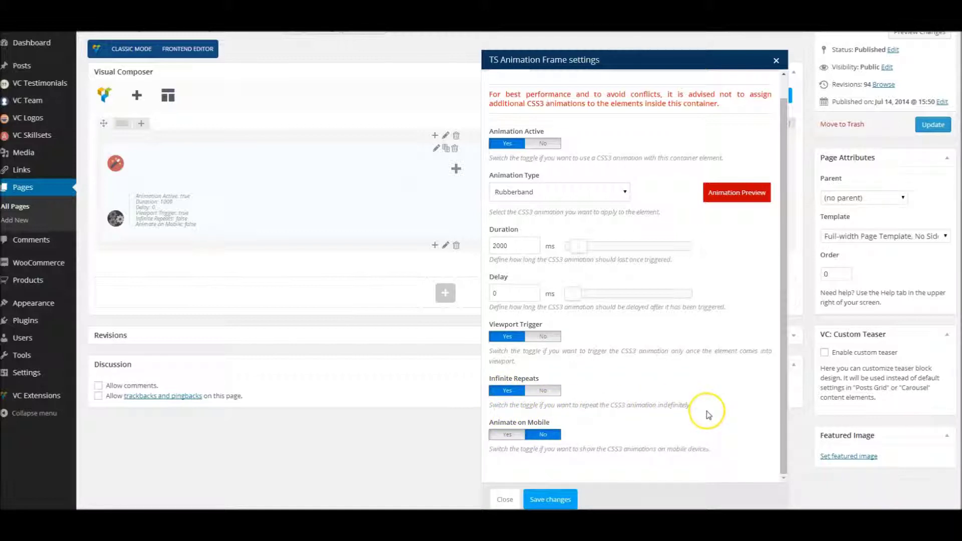
pyautogui.click(547, 391)
pyautogui.scroll(-1, 615, 387)
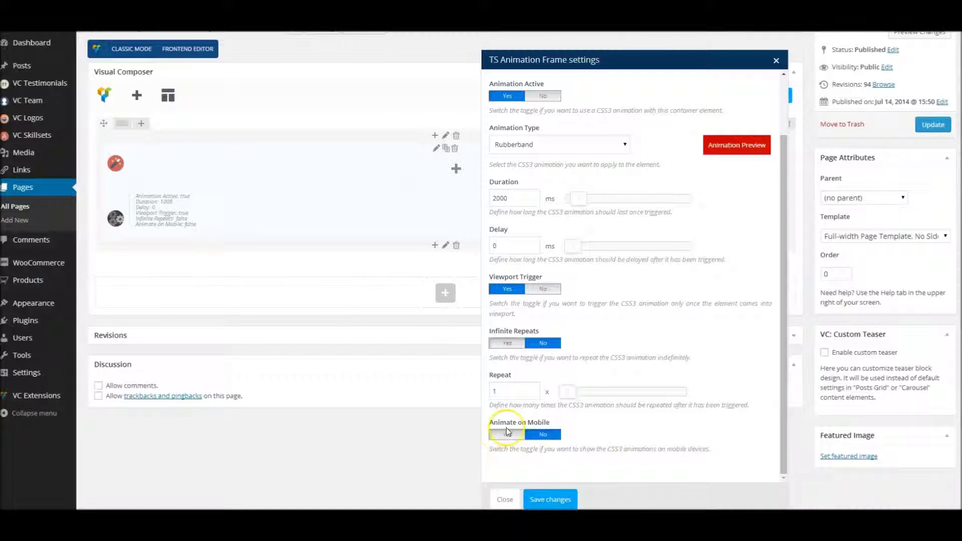
# Step: Save the Rubberband animation frame's settings
pyautogui.click(571, 501)
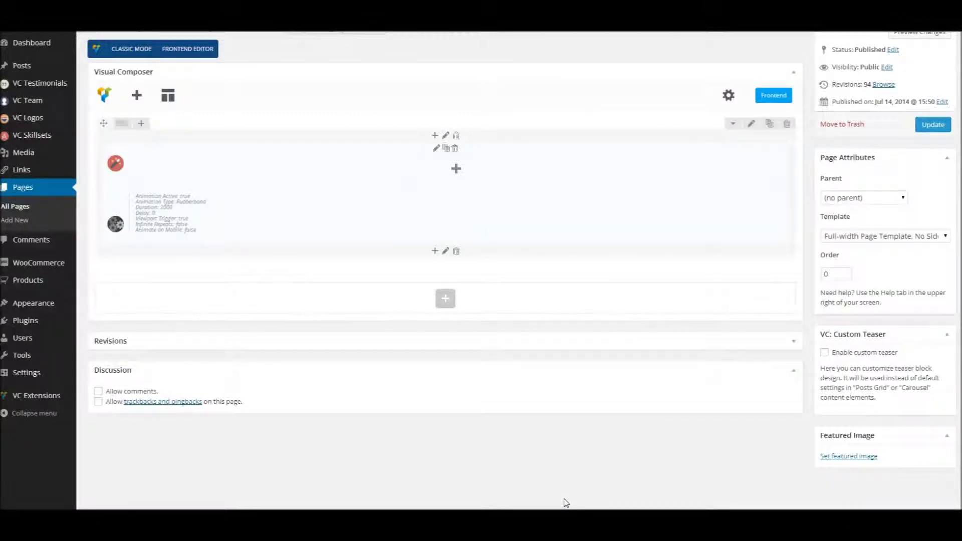
pyautogui.scroll(2, 550, 471)
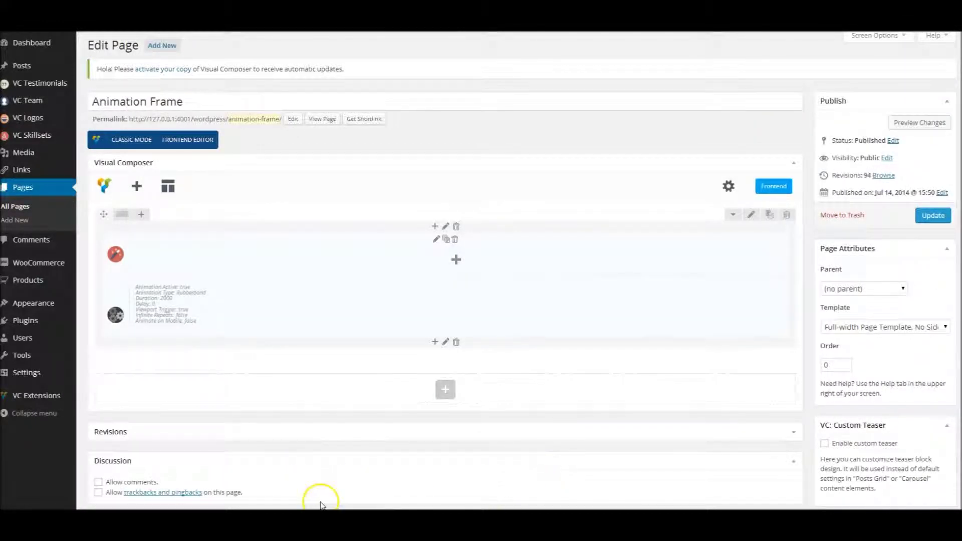
pyautogui.click(115, 247)
pyautogui.moveTo(116, 247); pyautogui.dragTo(659, 244)
pyautogui.moveTo(453, 266); pyautogui.dragTo(214, 326)
# Step: Add a Message Box inside the animation frame and save it with its default settings
pyautogui.click(457, 260)
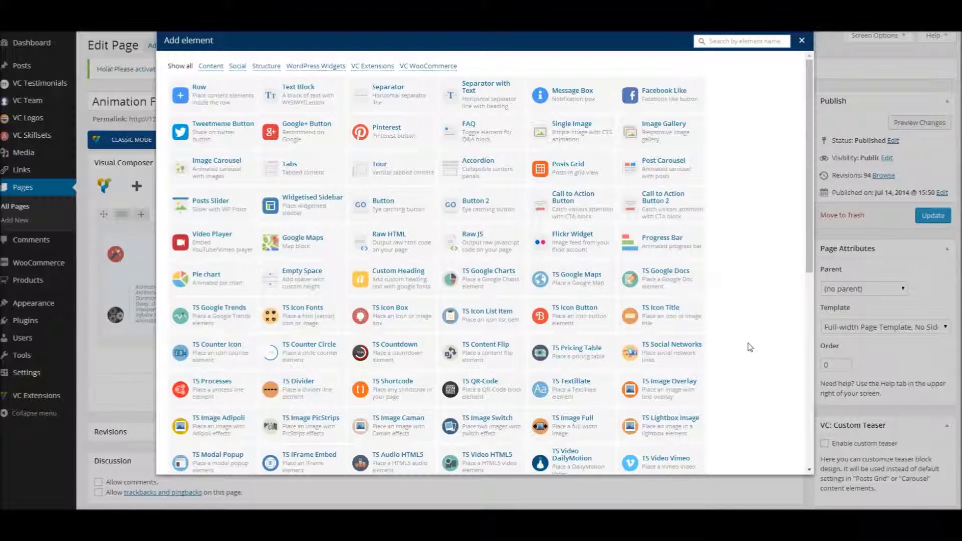
pyautogui.click(758, 282)
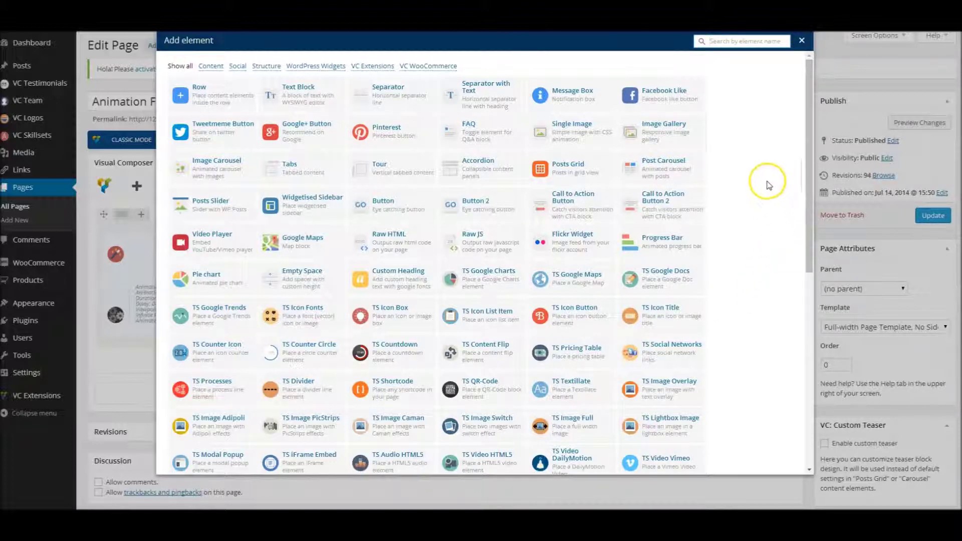
pyautogui.click(591, 96)
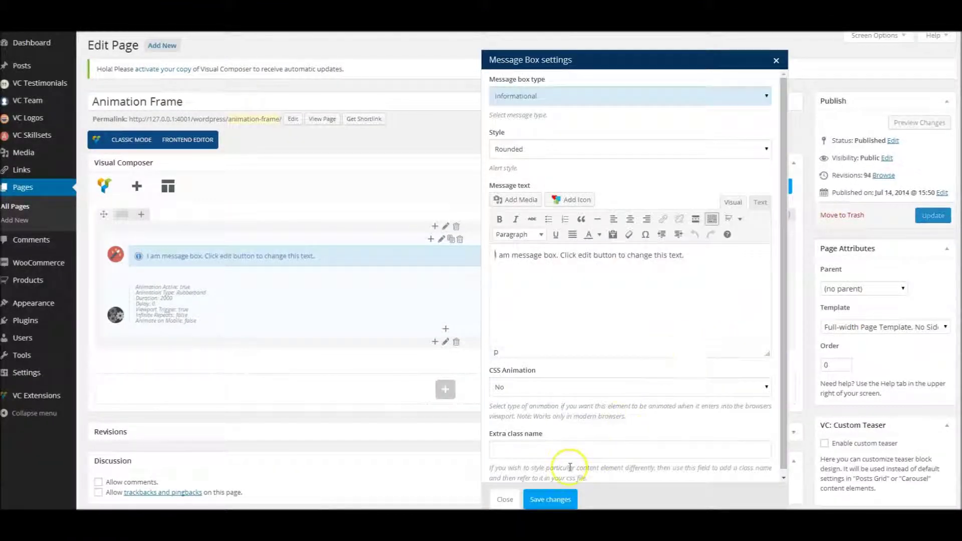
pyautogui.click(550, 499)
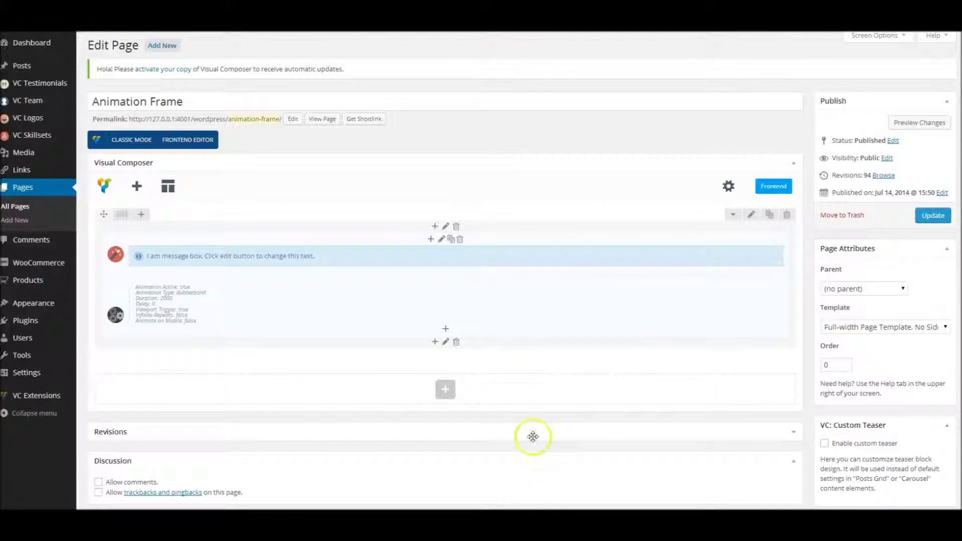
# Step: Add a Text Block below the message box inside the animation frame and save it with its default text
pyautogui.click(447, 329)
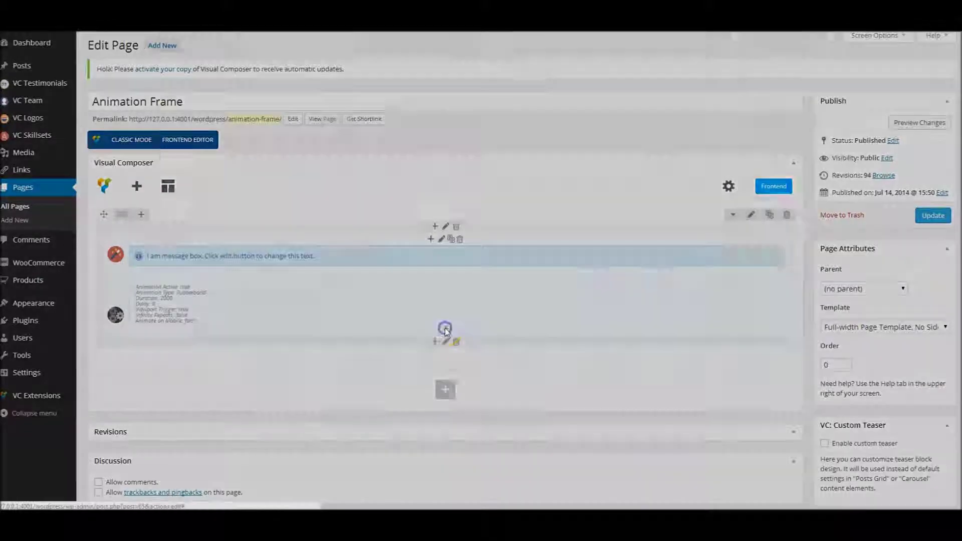
pyautogui.click(298, 89)
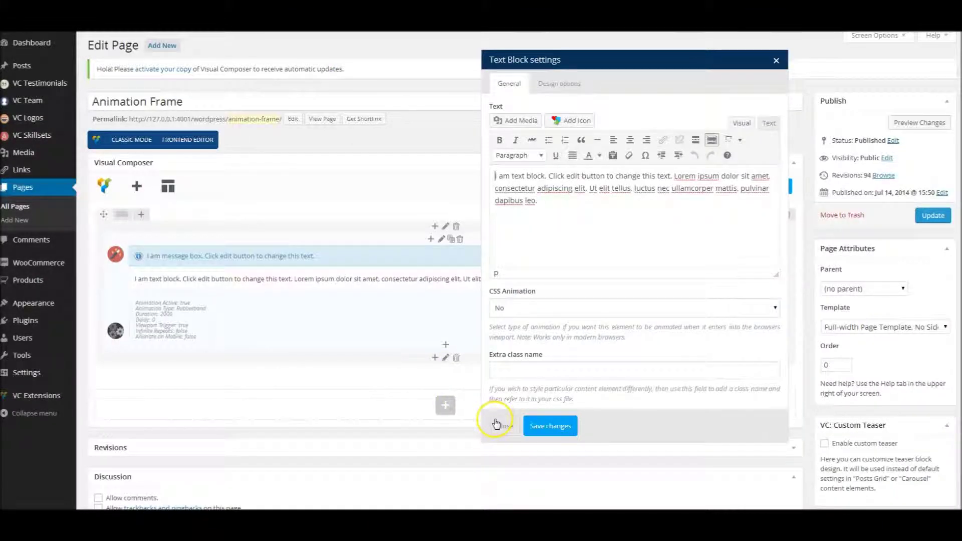
pyautogui.click(557, 417)
# Step: Update the page and reload its live version to check the Rubberband animation on the framed message box and text block
pyautogui.click(931, 248)
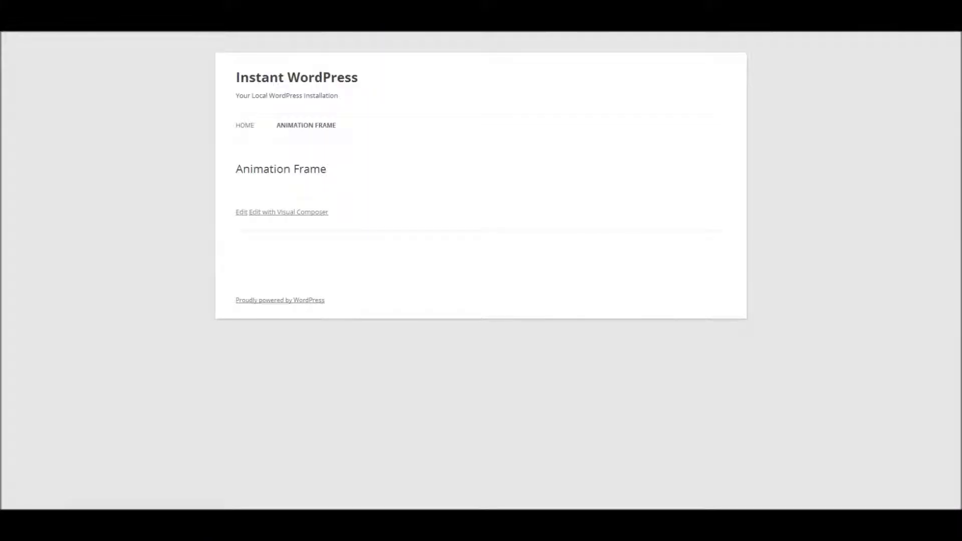
pyautogui.press('F5')
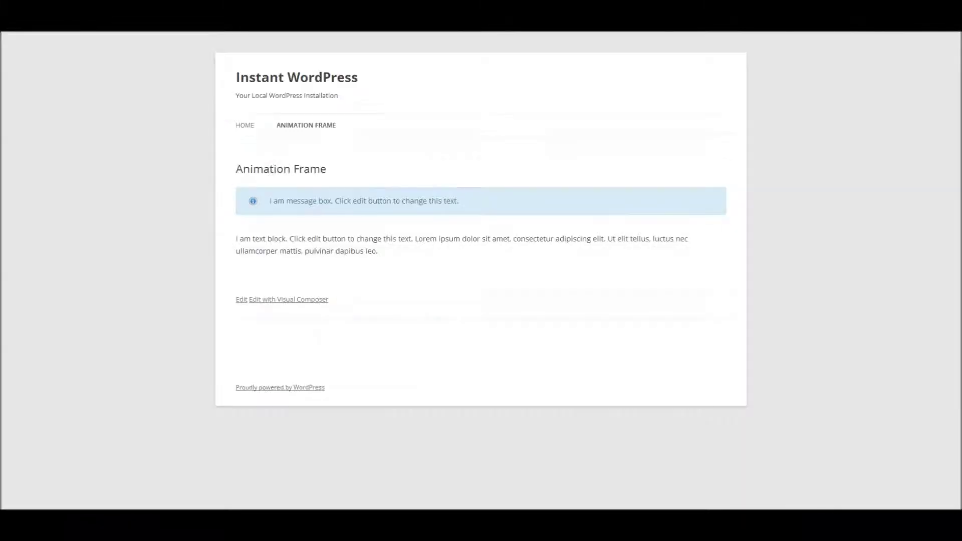
pyautogui.press('F5')
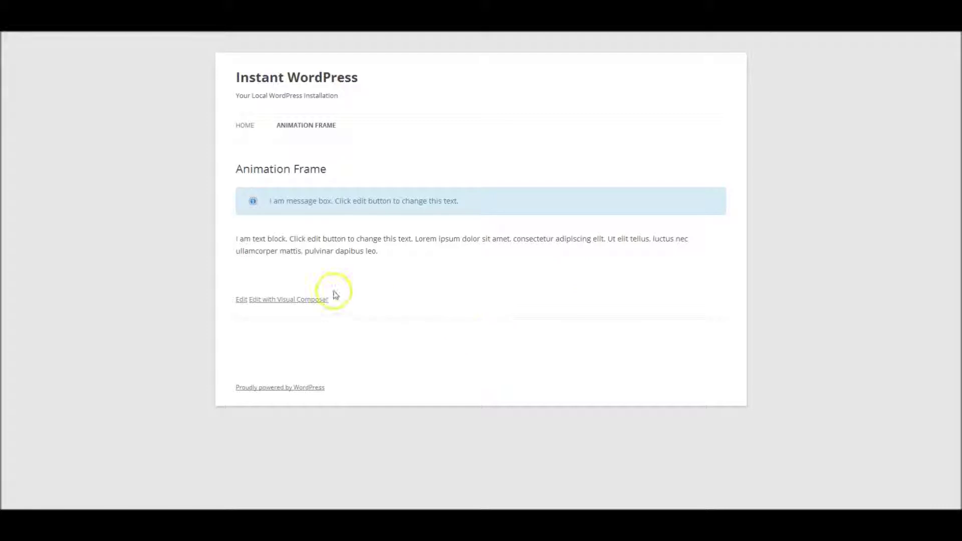
pyautogui.moveTo(298, 203); pyautogui.dragTo(514, 200)
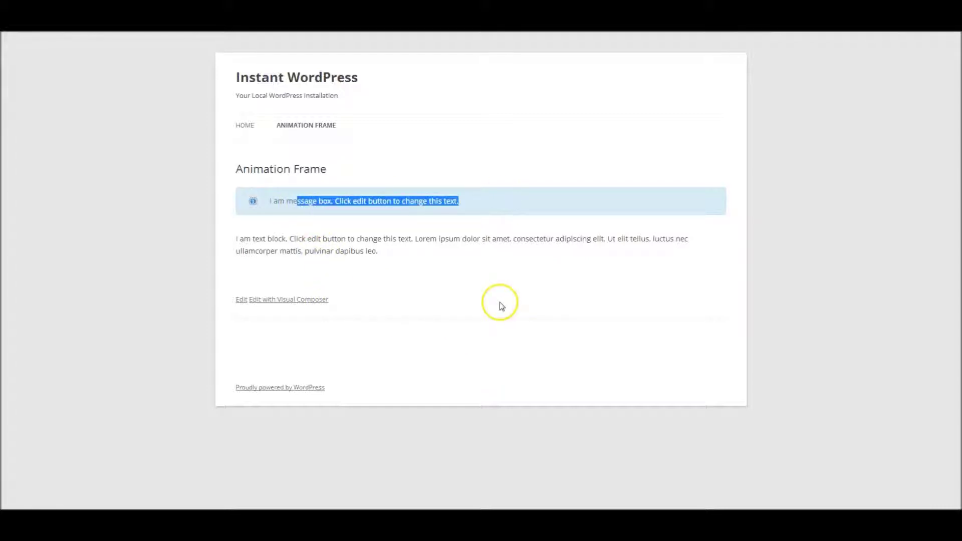
pyautogui.click(484, 256)
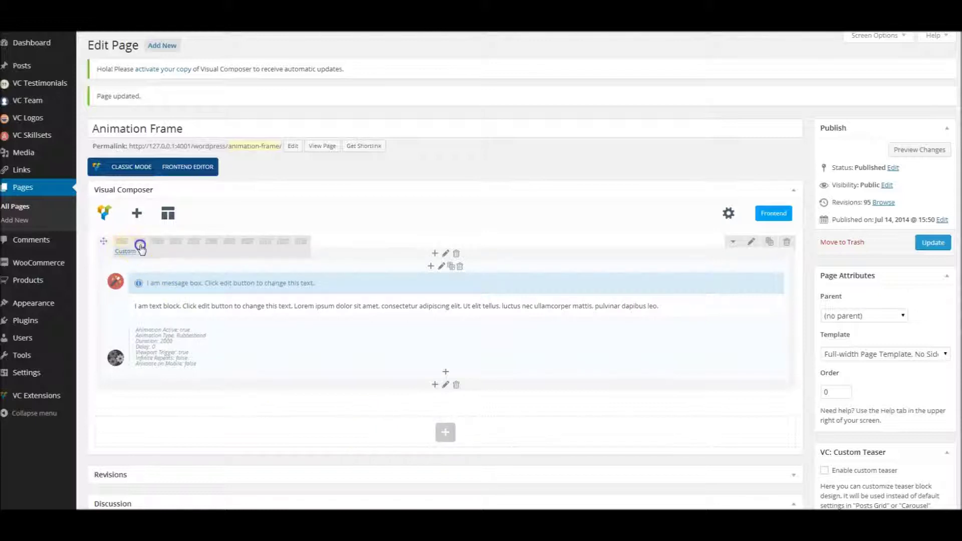
# Step: Split the row into two equal columns and add a TS Animation Frame to the empty second column
pyautogui.click(140, 242)
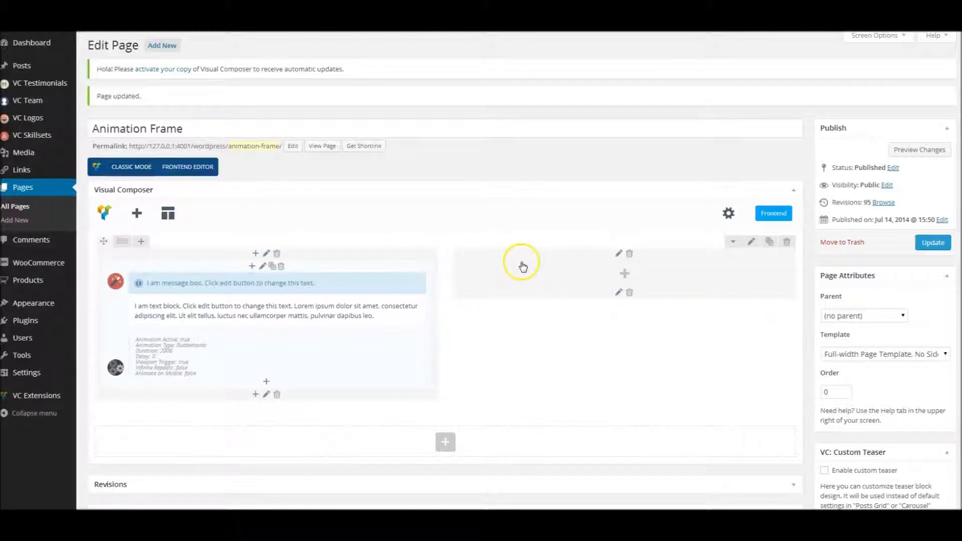
pyautogui.click(625, 272)
pyautogui.click(381, 68)
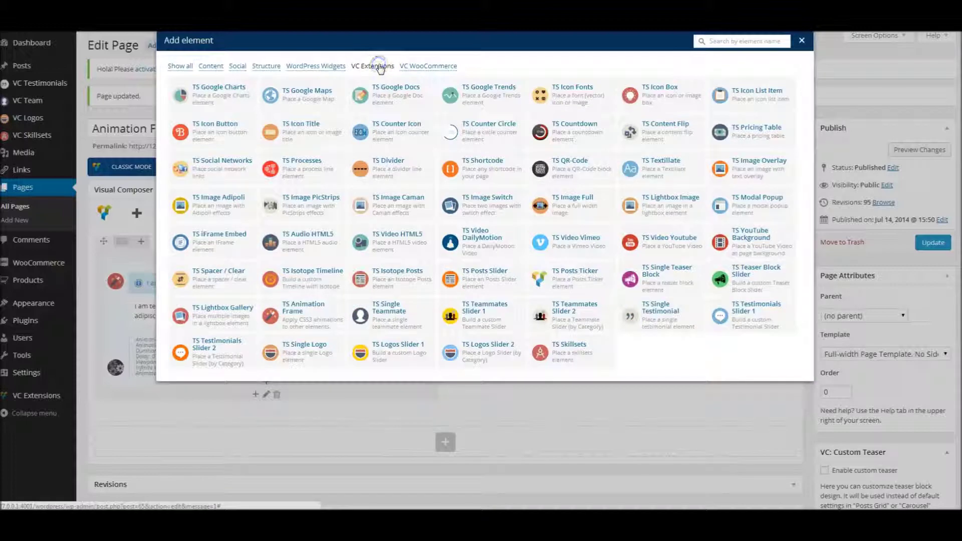
pyautogui.click(335, 318)
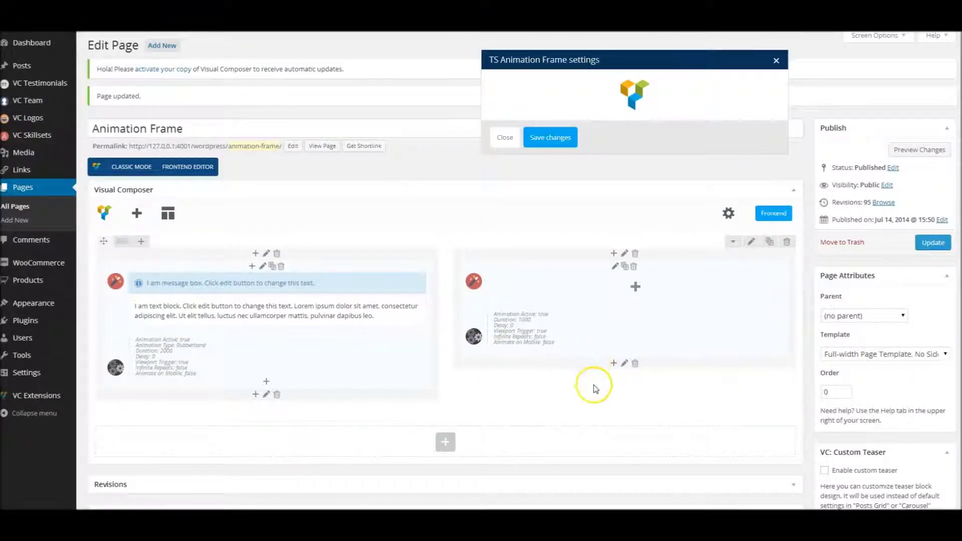
# Step: Set the second frame's animation type to Shake with a delay of 2000 ms
pyautogui.click(548, 214)
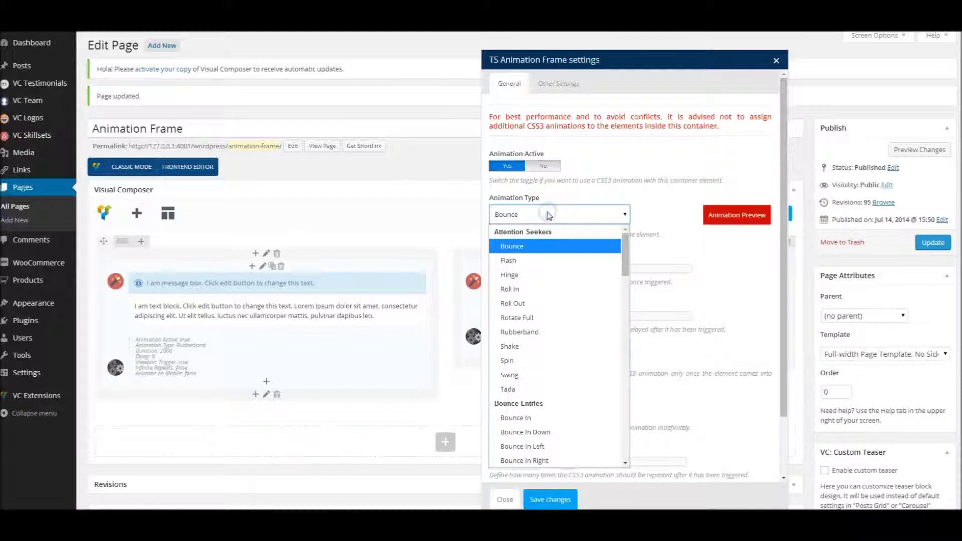
pyautogui.click(546, 346)
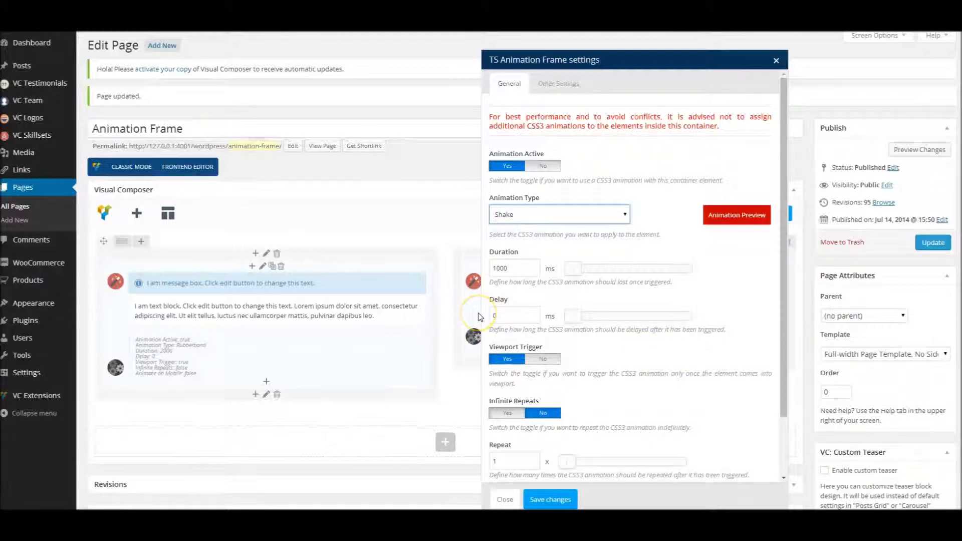
pyautogui.click(235, 375)
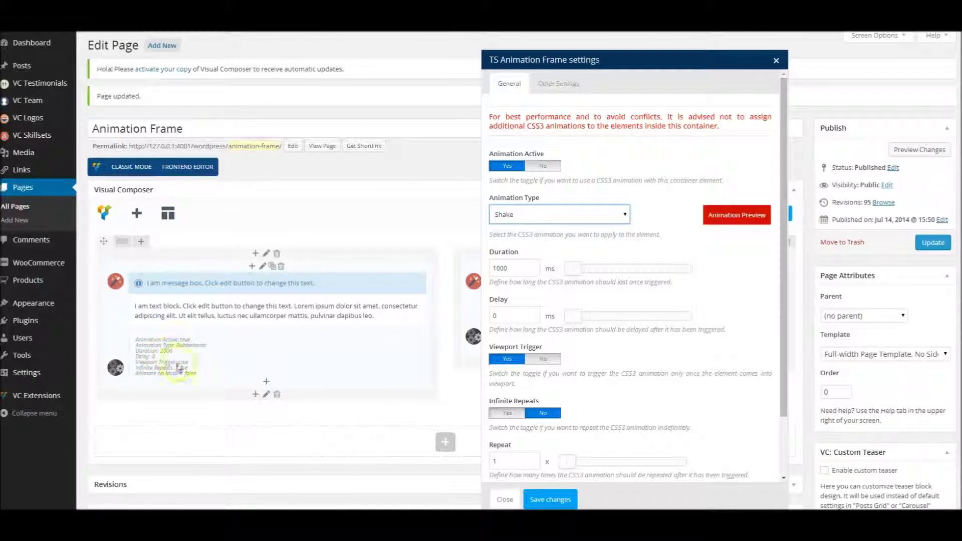
pyautogui.doubleClick(499, 316)
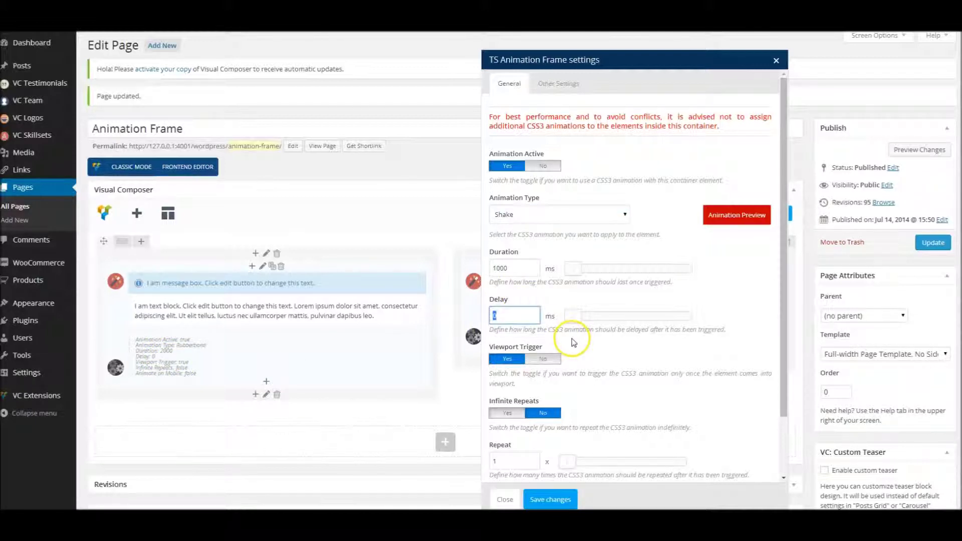
pyautogui.write('2000')
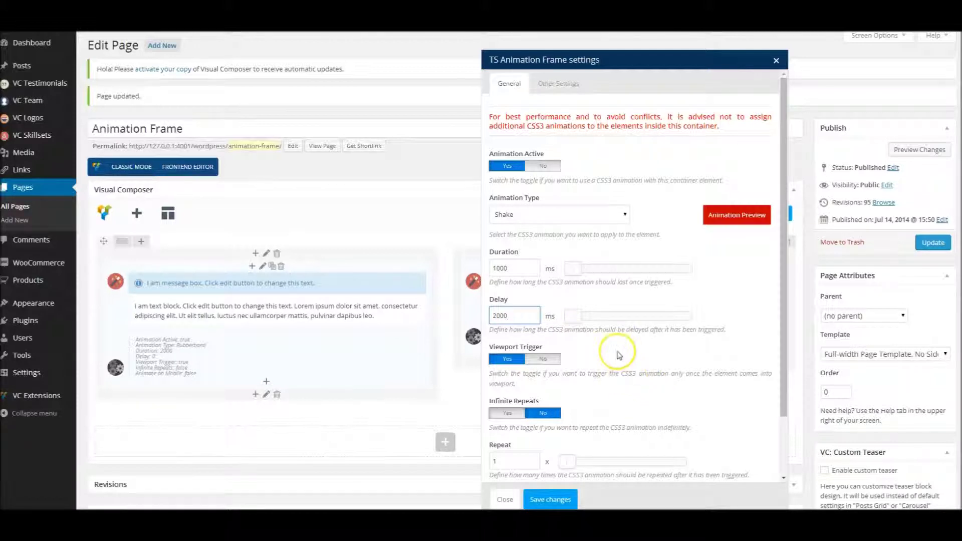
pyautogui.click(617, 360)
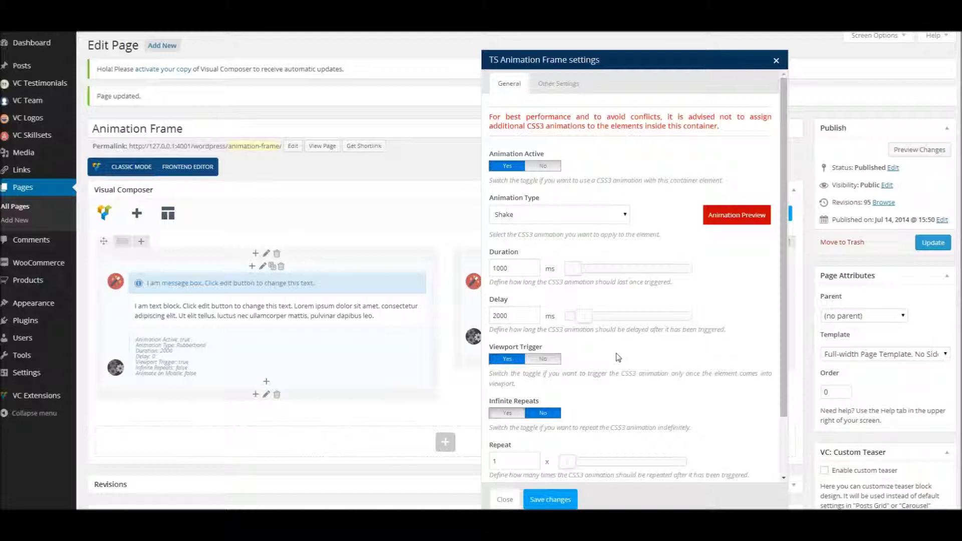
# Step: Set the Shake frame's animation duration to 2000 ms and save its settings
pyautogui.moveTo(494, 268); pyautogui.dragTo(557, 290)
pyautogui.write('2000')
pyautogui.click(629, 358)
pyautogui.click(572, 499)
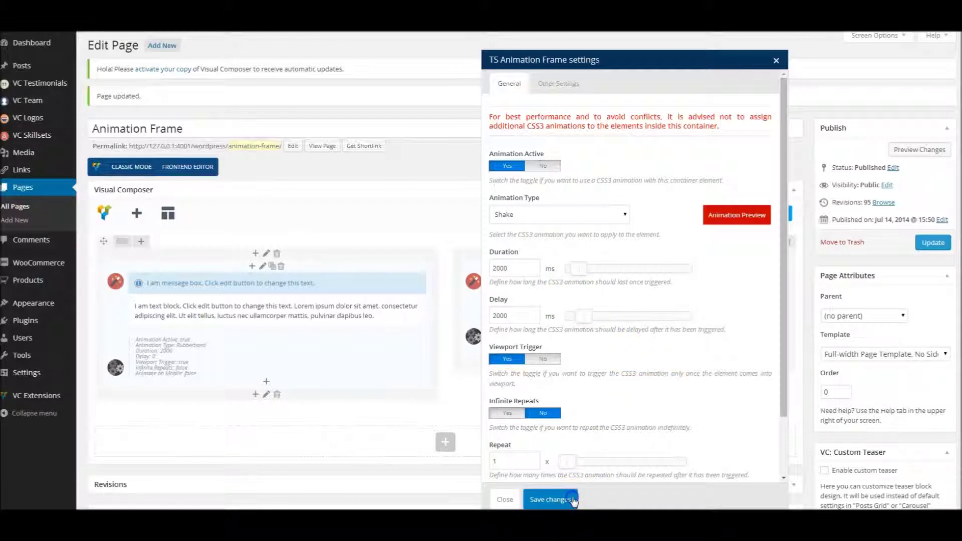
# Step: Move the text block from the first column's animation frame into the second column's frame and update the page
pyautogui.moveTo(161, 301)
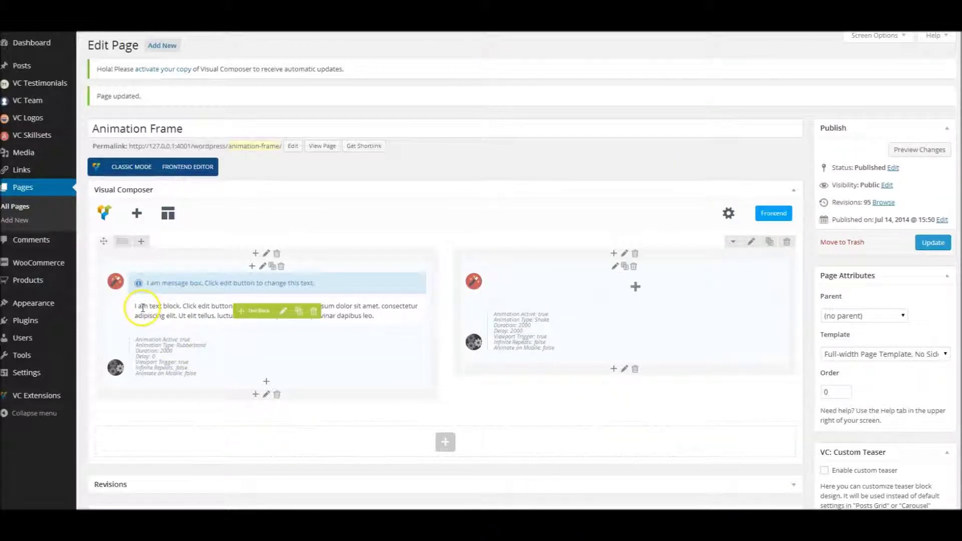
pyautogui.moveTo(232, 310); pyautogui.dragTo(466, 268)
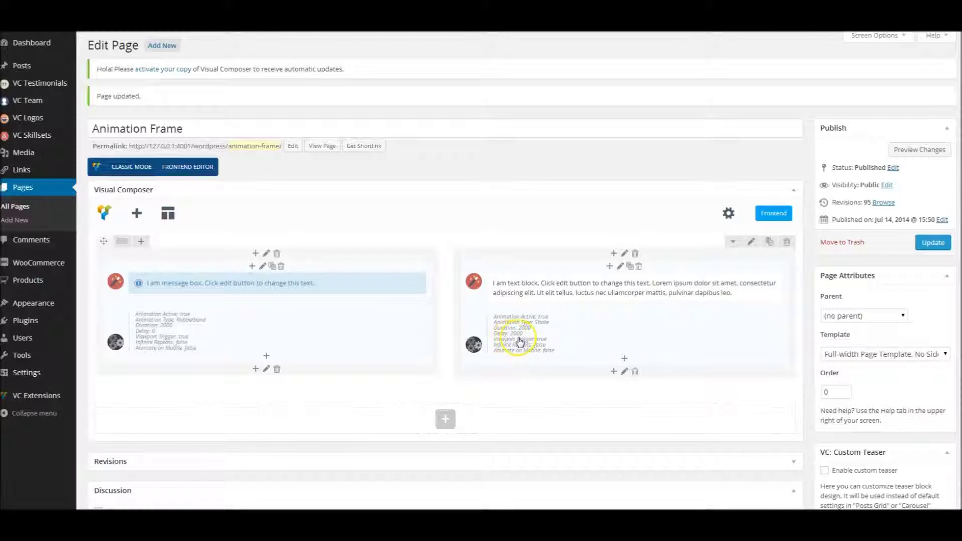
pyautogui.click(931, 243)
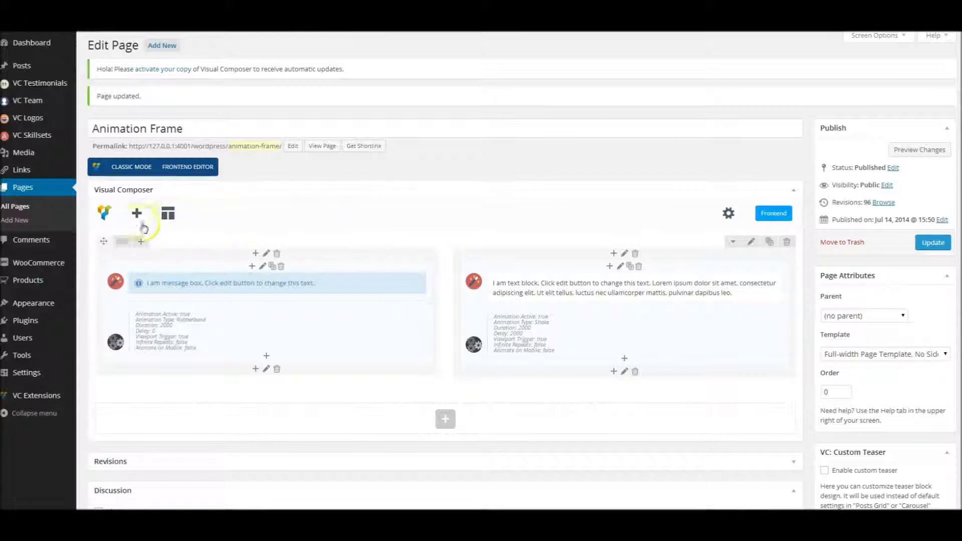
# Step: Split the row into three equal columns and add a TS Animation Frame to the empty third column
pyautogui.moveTo(122, 242)
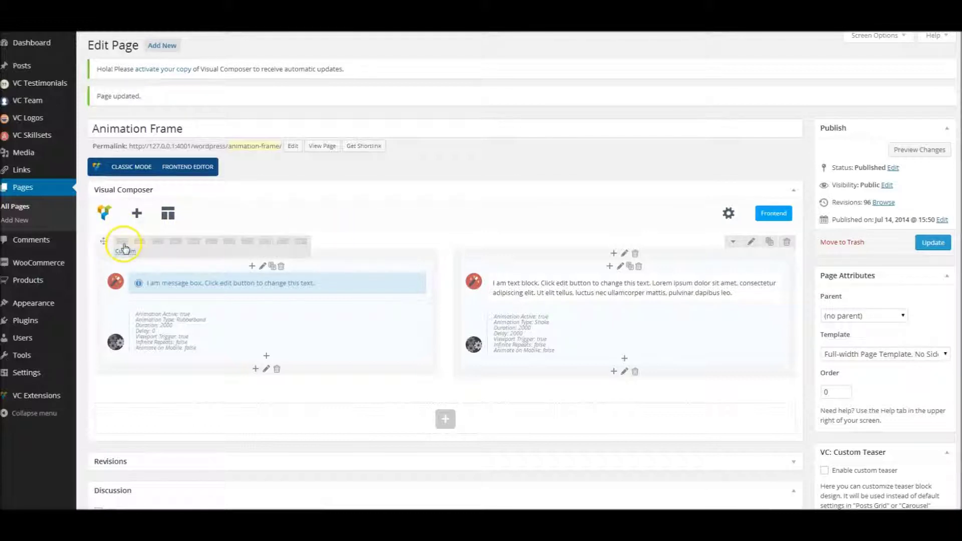
pyautogui.click(181, 244)
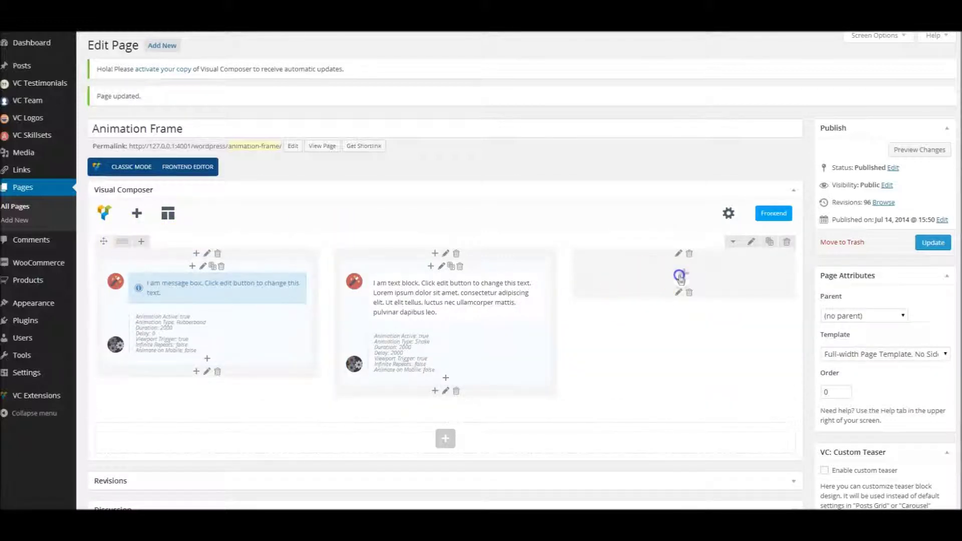
pyautogui.click(684, 279)
pyautogui.click(374, 65)
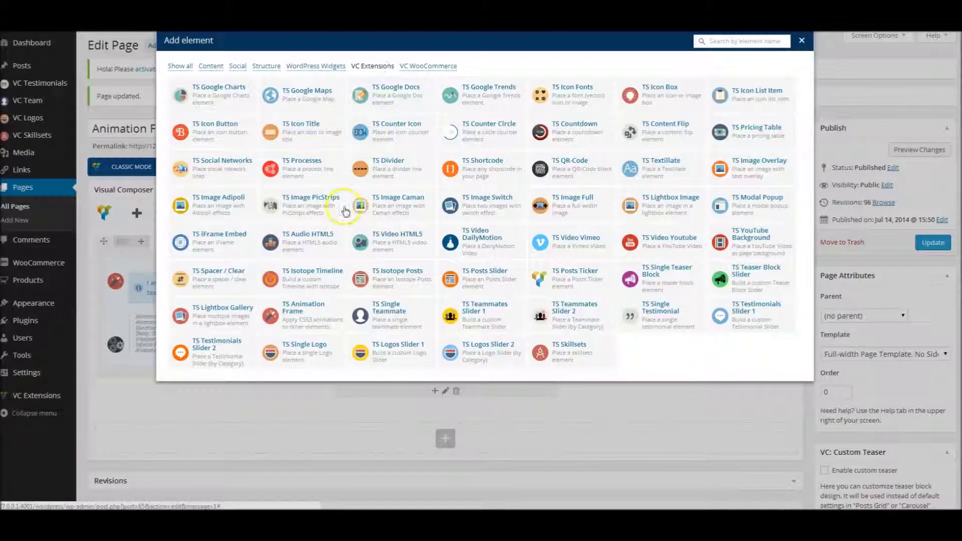
pyautogui.click(308, 311)
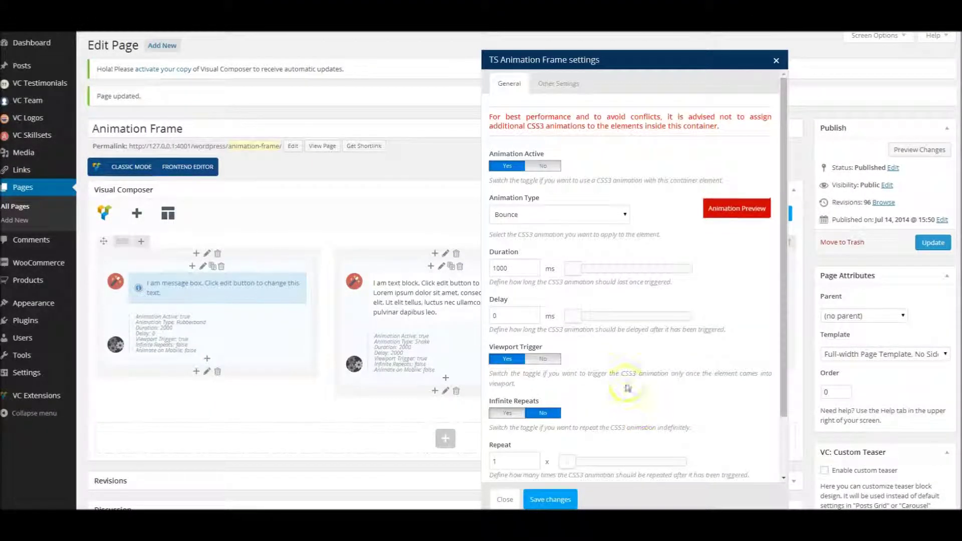
# Step: Set the third frame's animation type to Rotate Full with a duration of 2000 ms and a delay of 4000 ms
pyautogui.click(611, 217)
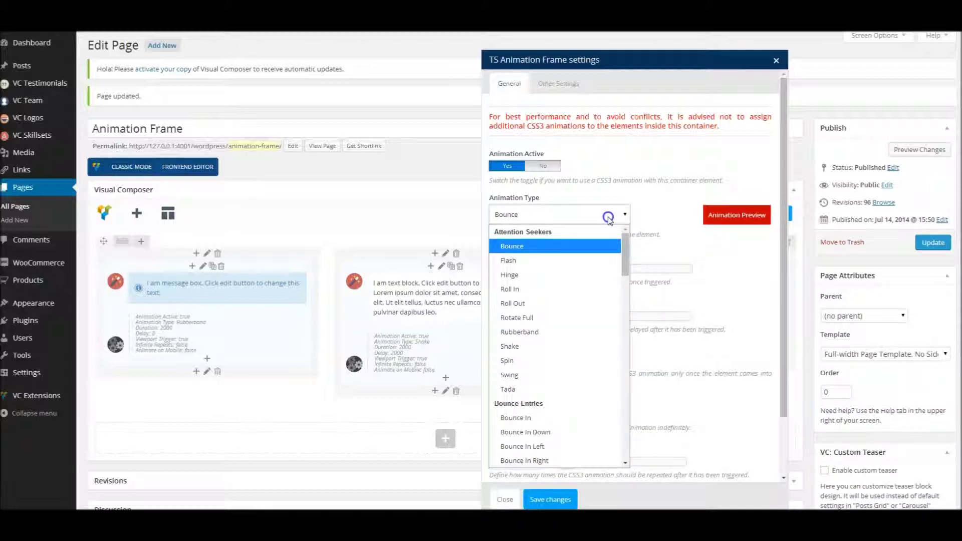
pyautogui.click(540, 318)
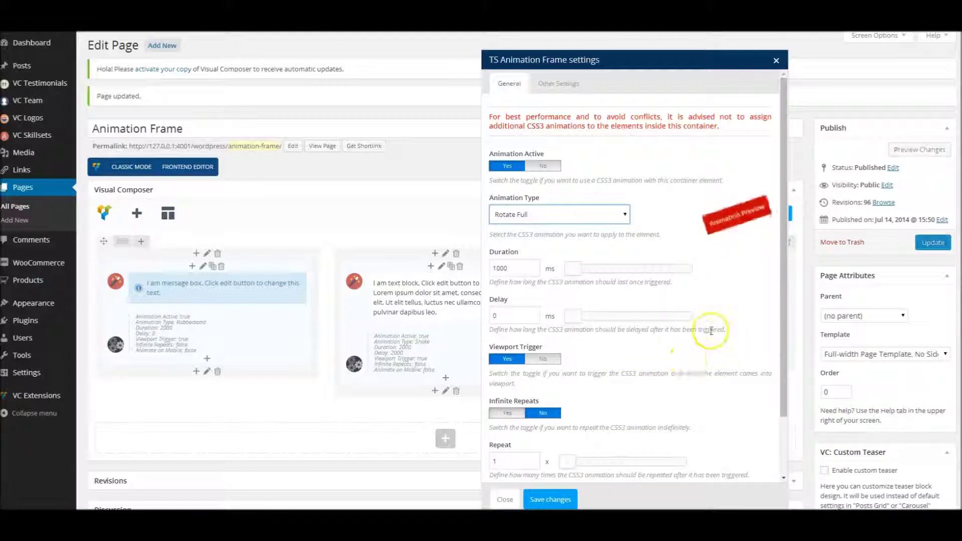
pyautogui.doubleClick(531, 270)
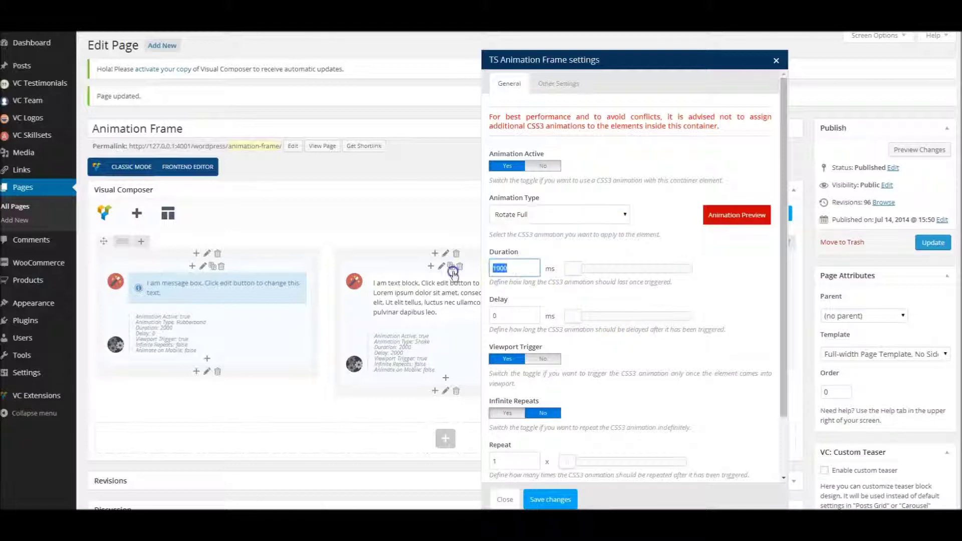
pyautogui.write('2000')
pyautogui.click(534, 295)
pyautogui.click(529, 313)
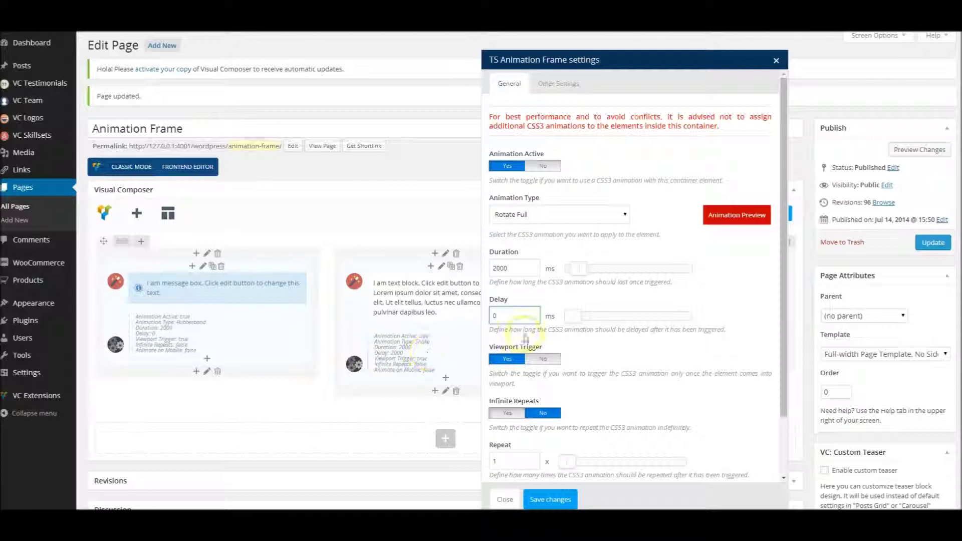
pyautogui.click(585, 318)
pyautogui.write('4000')
pyautogui.click(718, 311)
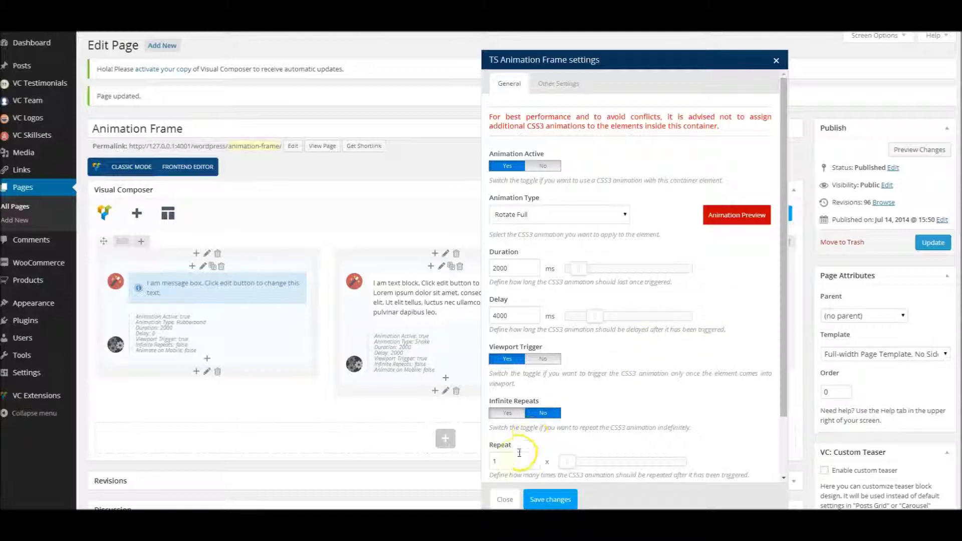
# Step: Set the Rotate Full animation to repeat 2 times and save the frame's settings
pyautogui.click(488, 459)
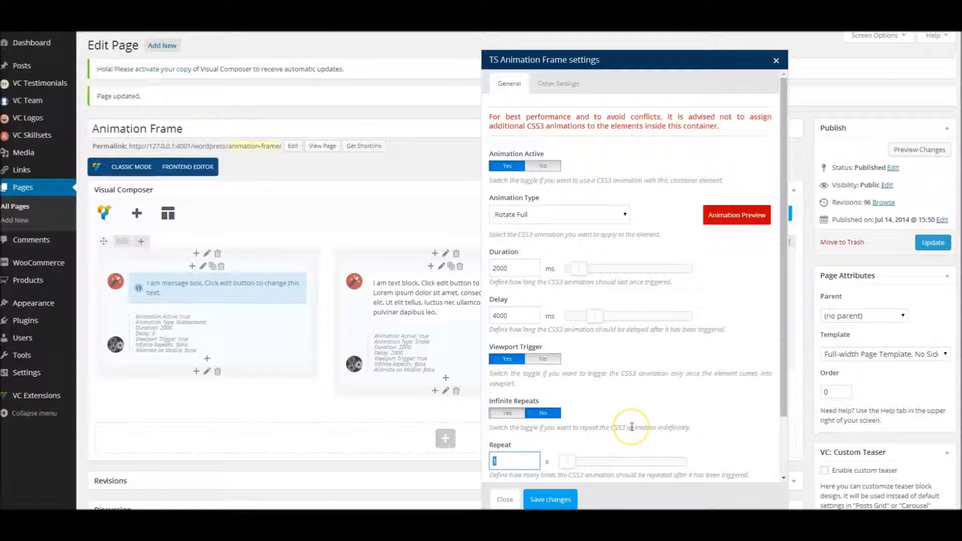
pyautogui.write('2')
pyautogui.click(604, 404)
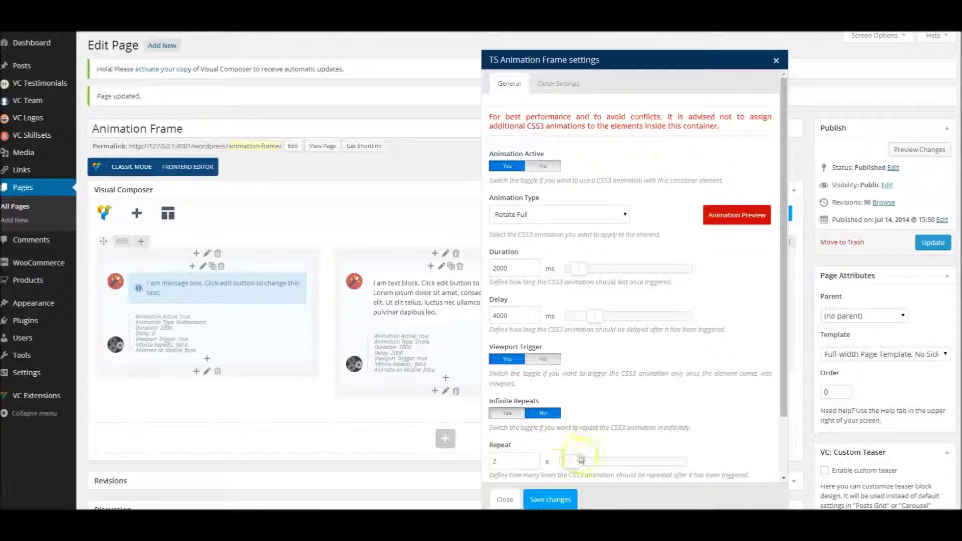
pyautogui.click(556, 499)
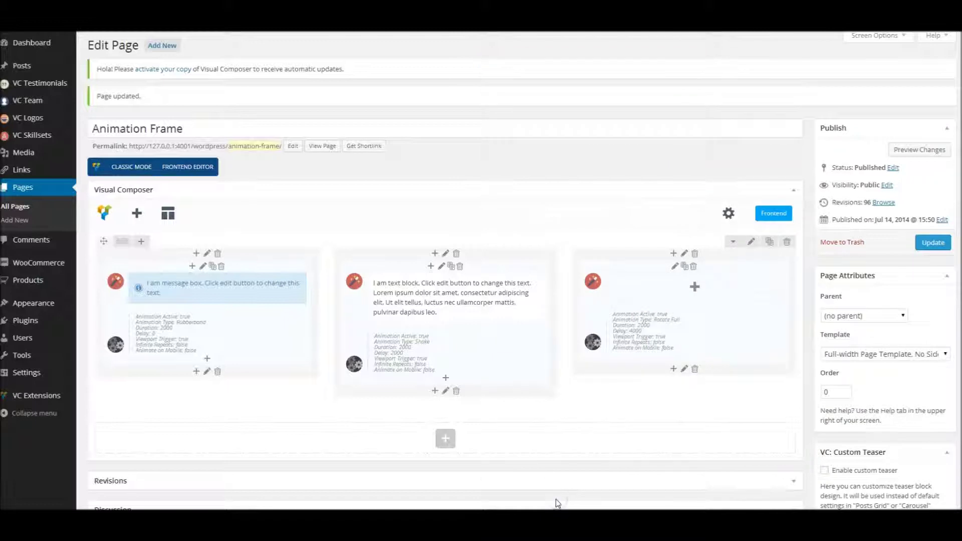
# Step: Add a Single Image element showing Daimler-Patent-Motorwagen.jpg inside the third animation frame and save it
pyautogui.click(690, 285)
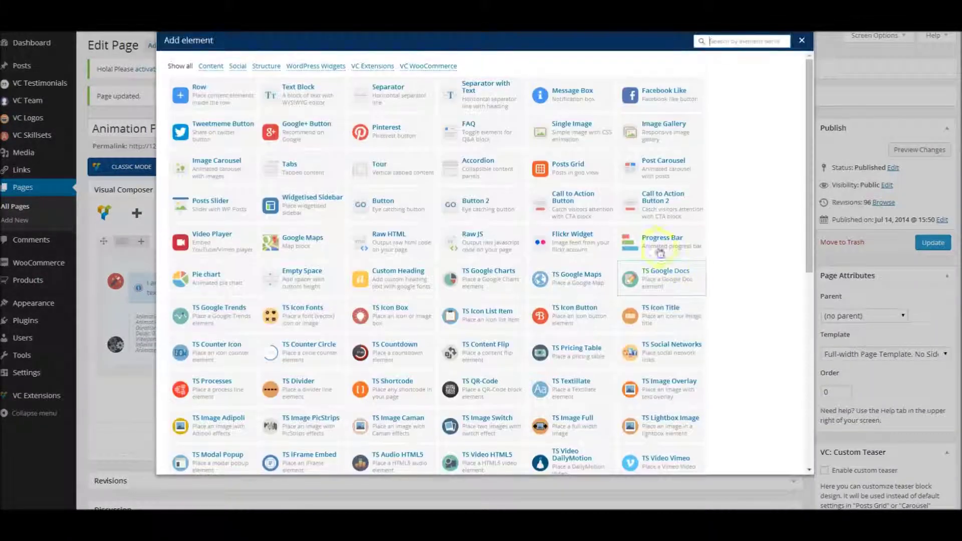
pyautogui.click(206, 69)
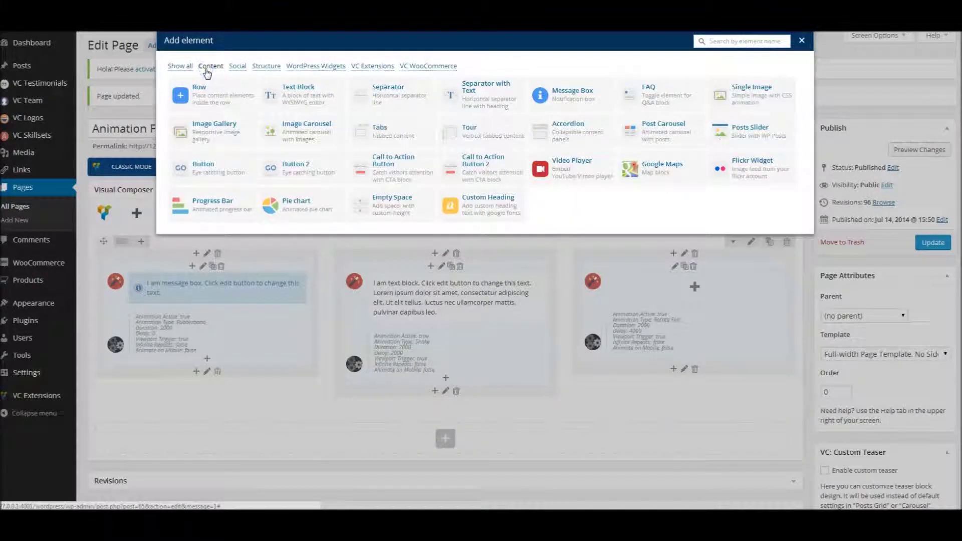
pyautogui.click(750, 95)
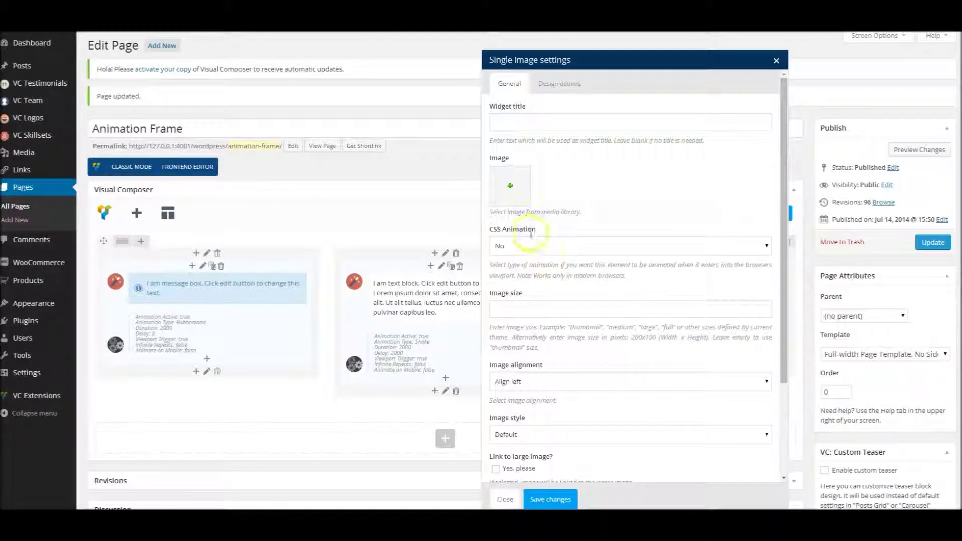
pyautogui.click(502, 189)
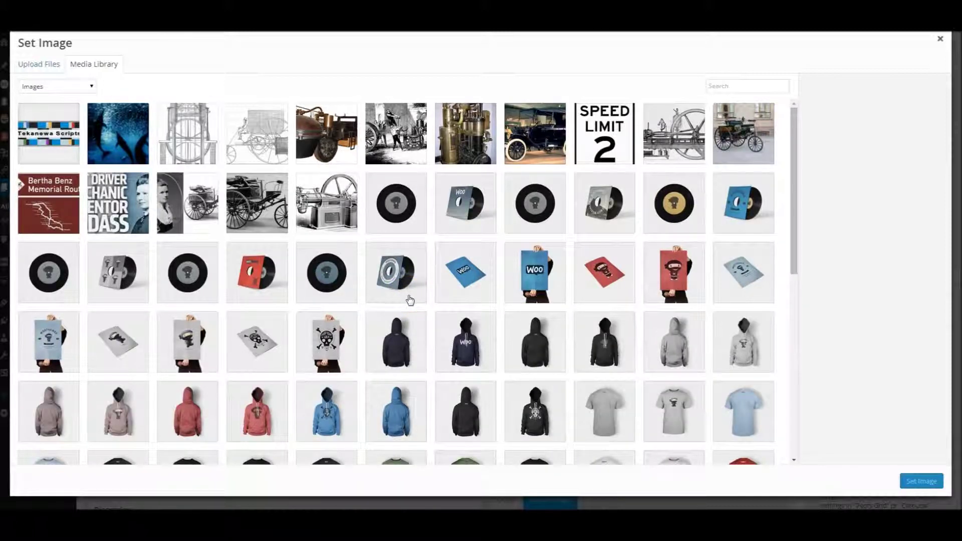
pyautogui.click(762, 136)
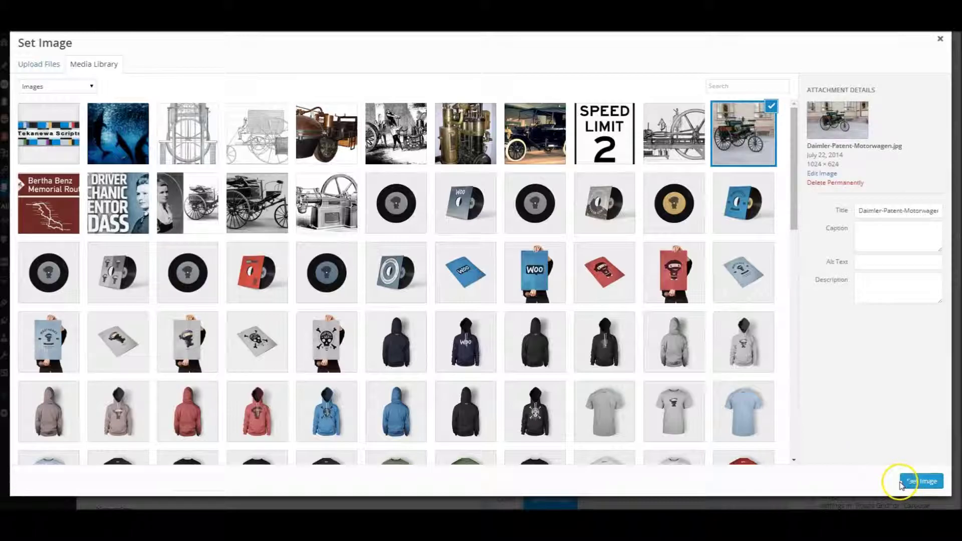
pyautogui.click(900, 484)
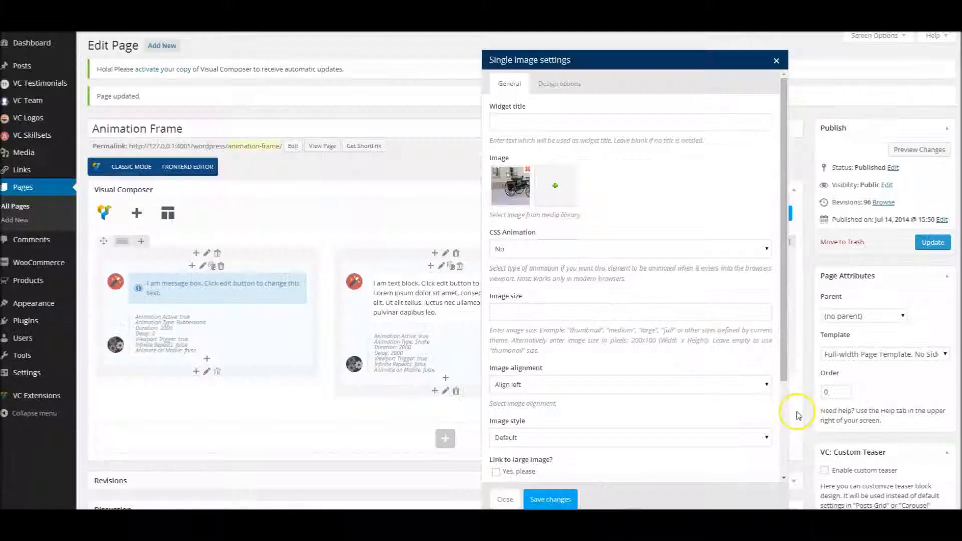
pyautogui.click(551, 499)
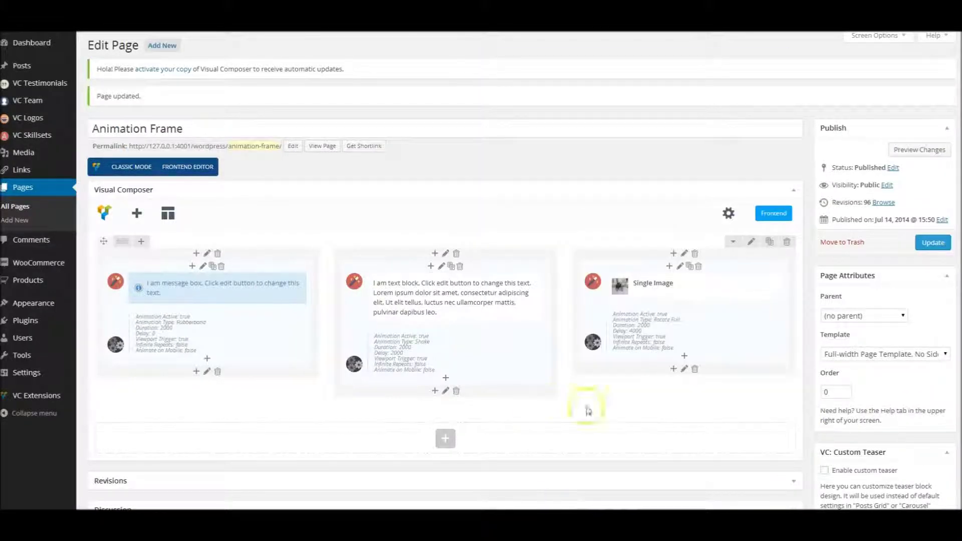
# Step: Update the page and reload its live version to check the animations of all three frames
pyautogui.click(931, 242)
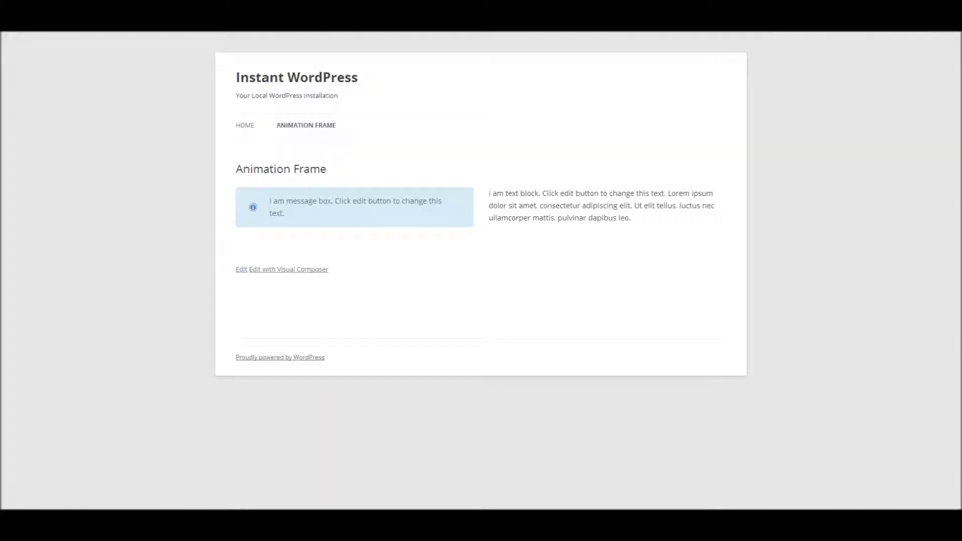
pyautogui.press('F5')
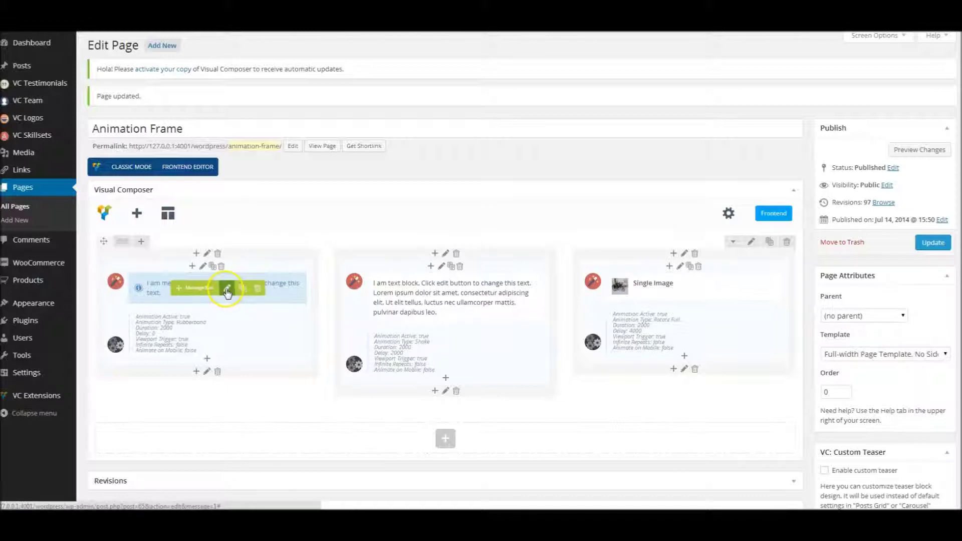
# Step: Examine the CSS Animation choices in the message box's own settings and close them with the option left at No
pyautogui.click(227, 289)
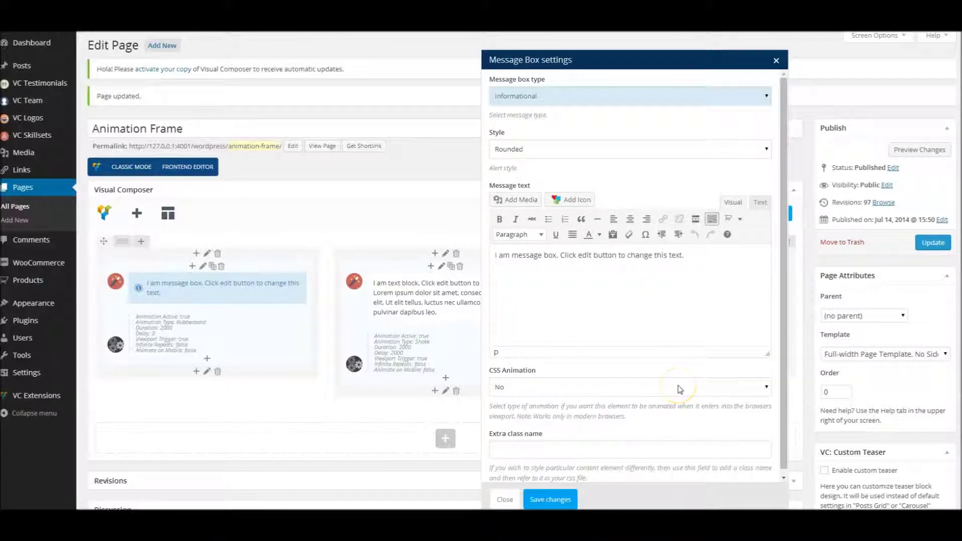
pyautogui.moveTo(785, 242); pyautogui.dragTo(787, 274)
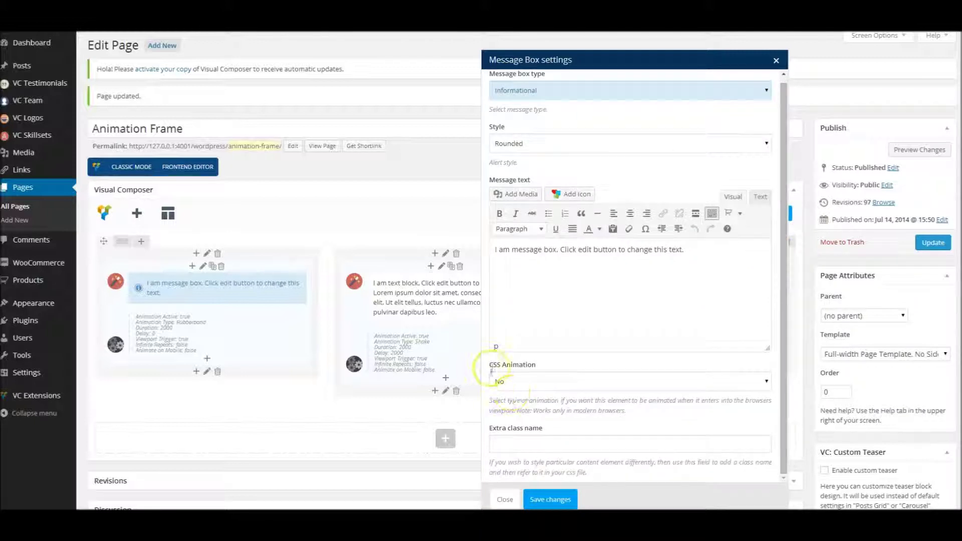
pyautogui.click(554, 383)
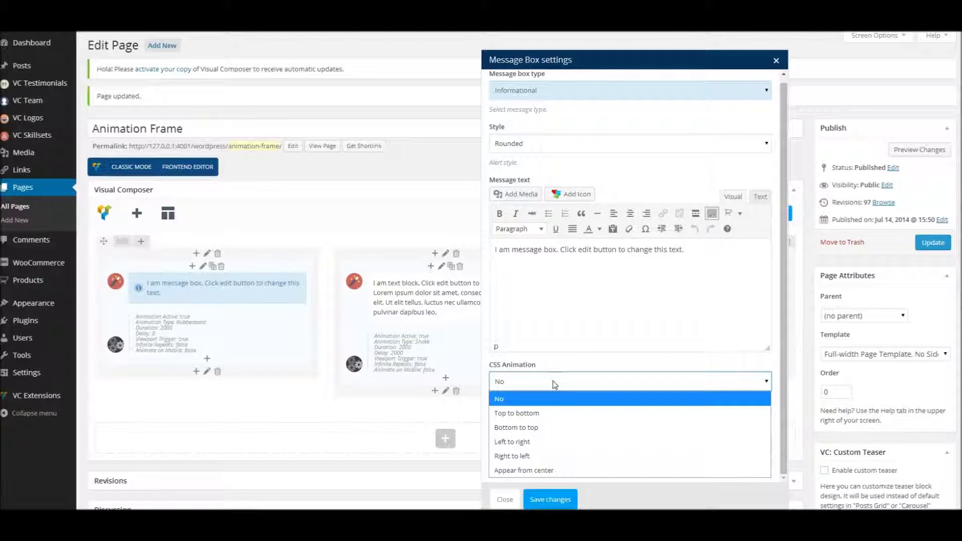
pyautogui.click(556, 398)
pyautogui.click(565, 369)
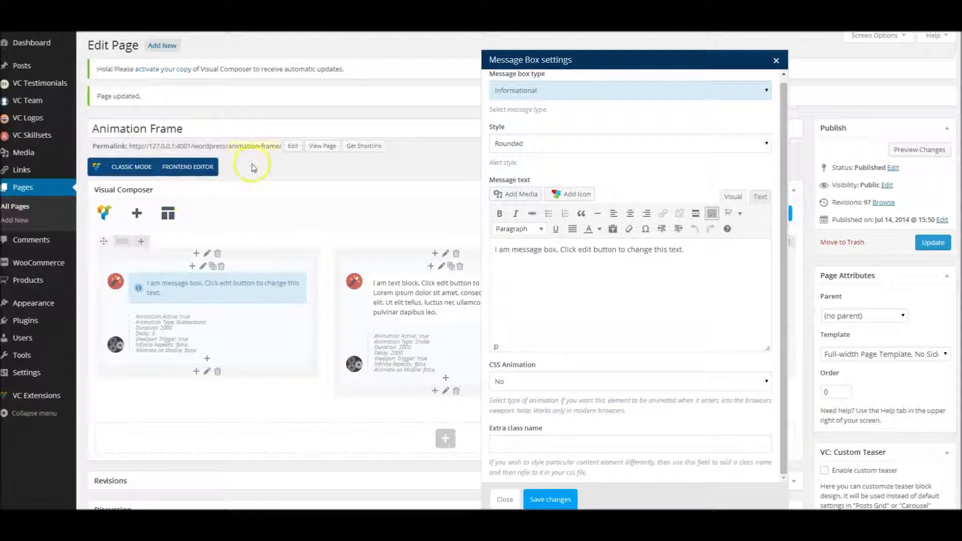
pyautogui.click(525, 382)
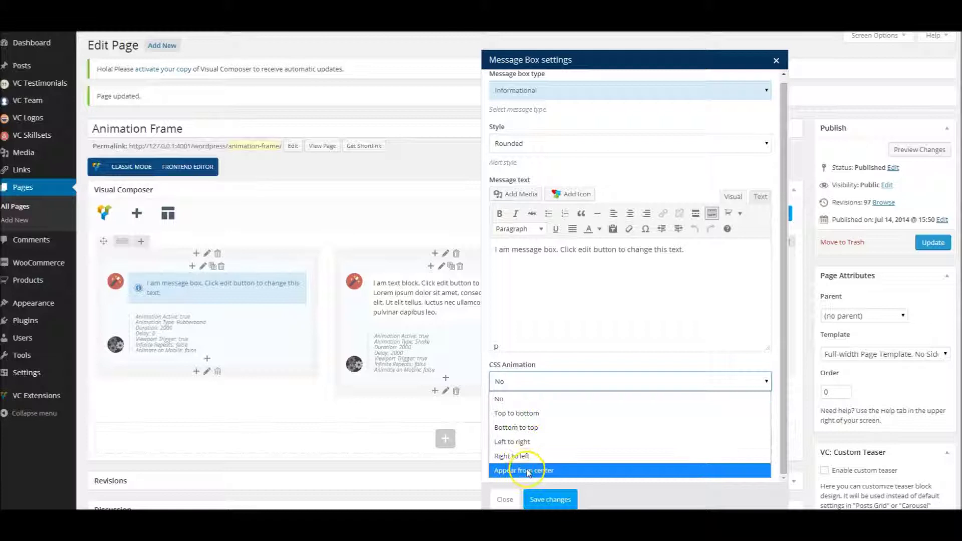
pyautogui.click(545, 359)
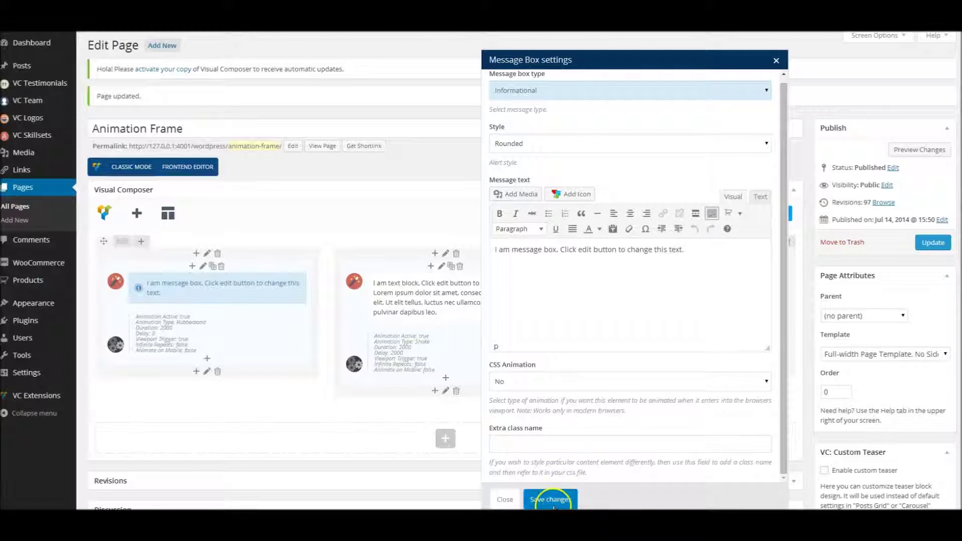
pyautogui.click(506, 500)
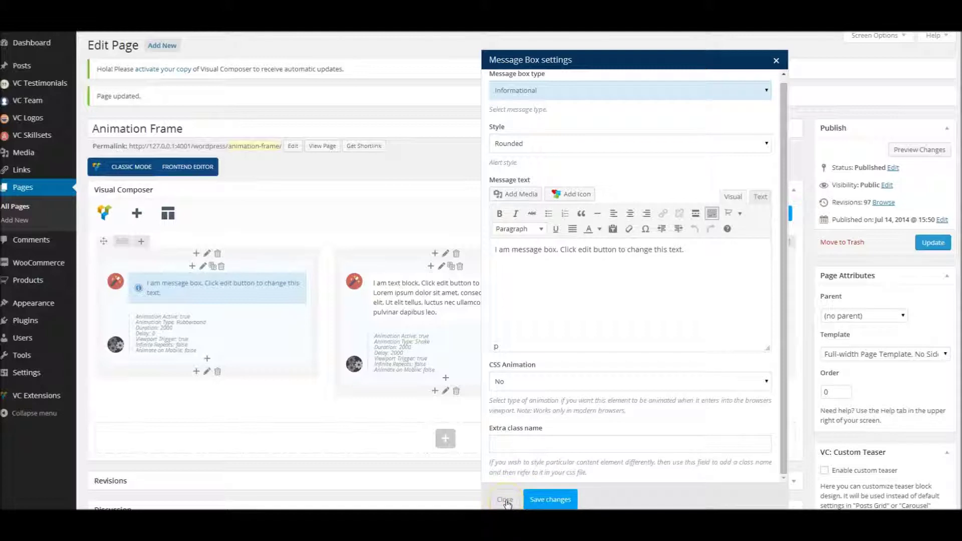
pyautogui.click(523, 384)
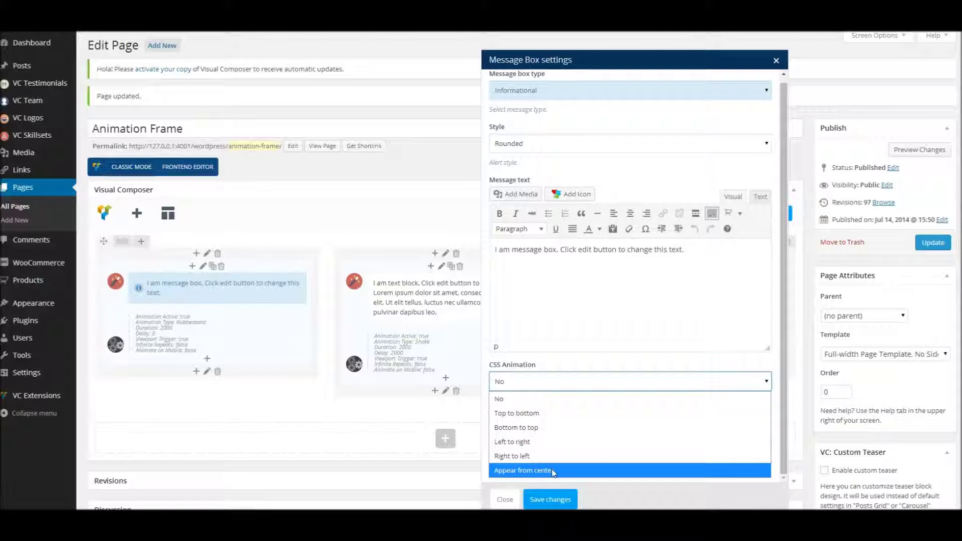
pyautogui.click(571, 385)
pyautogui.click(511, 501)
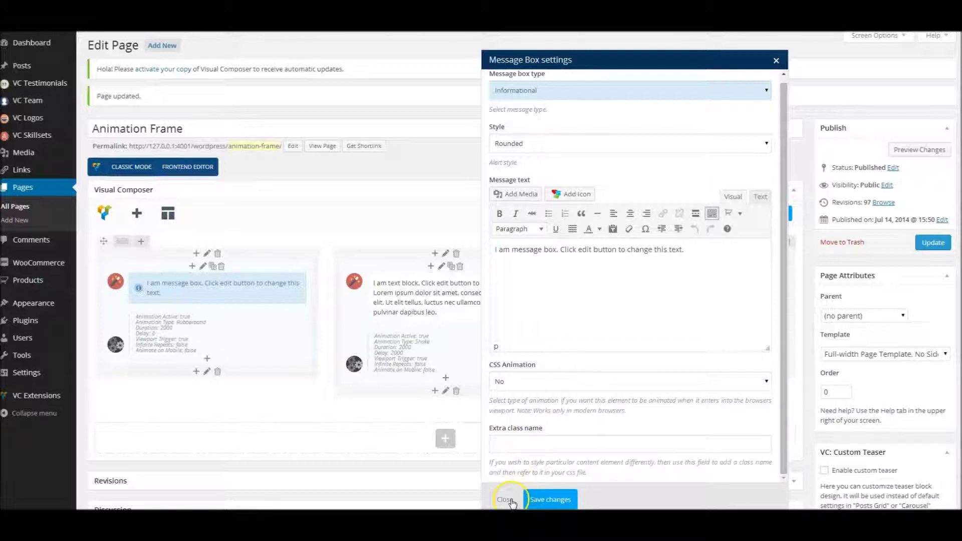
# Step: Open the first animation frame's settings and examine the Standard Visual Composer animation types, keeping Rubberband selected
pyautogui.click(204, 266)
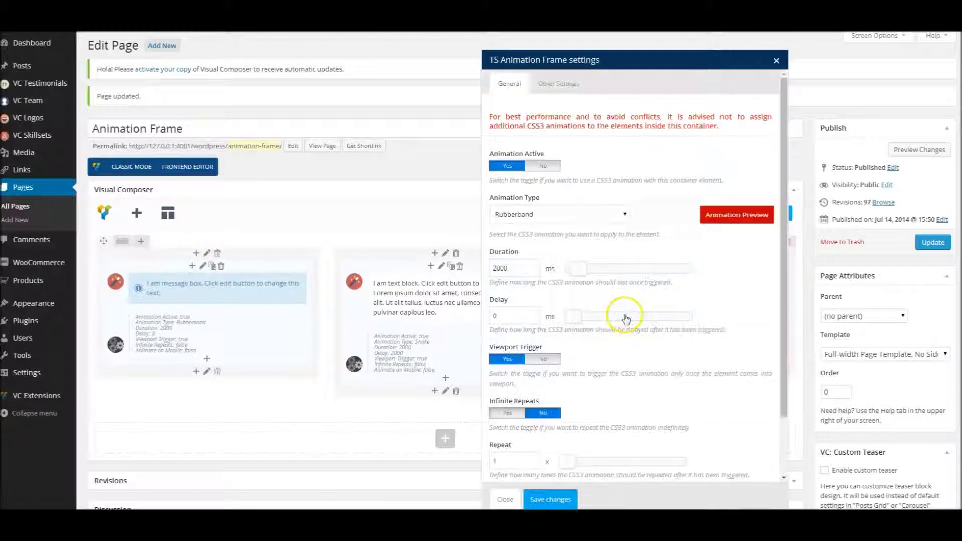
pyautogui.click(619, 224)
pyautogui.moveTo(624, 233); pyautogui.dragTo(621, 458)
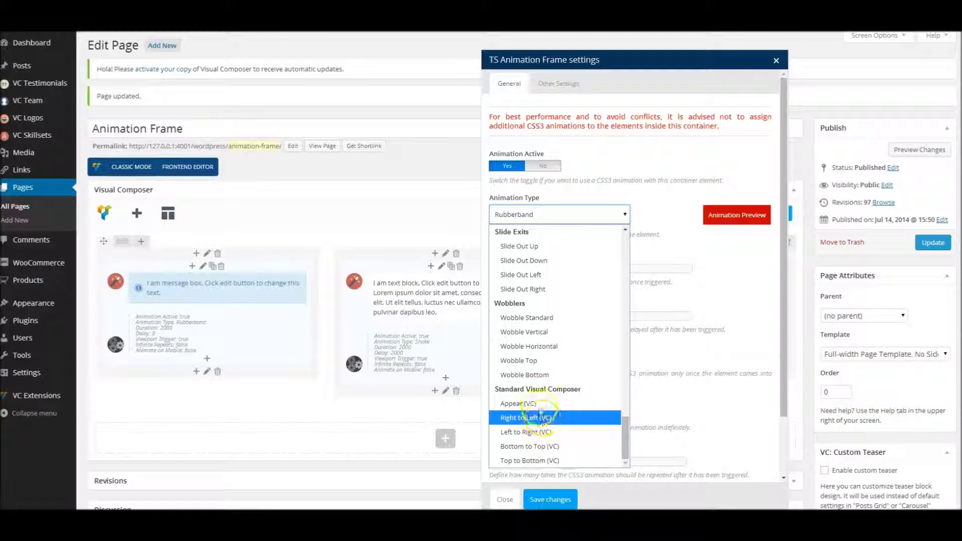
pyautogui.click(709, 397)
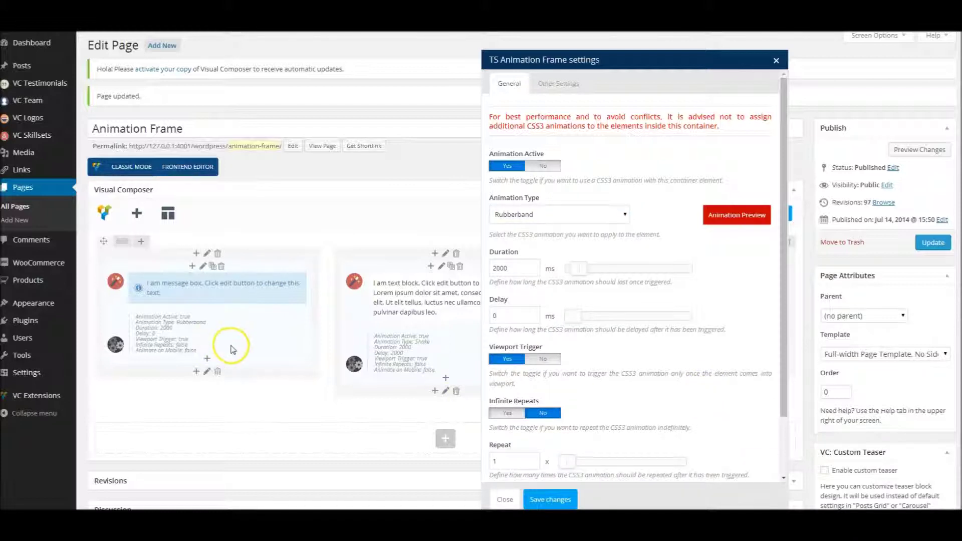
# Step: Deactivate the animation of the frame around the message box, save its settings and update the page
pyautogui.moveTo(223, 287)
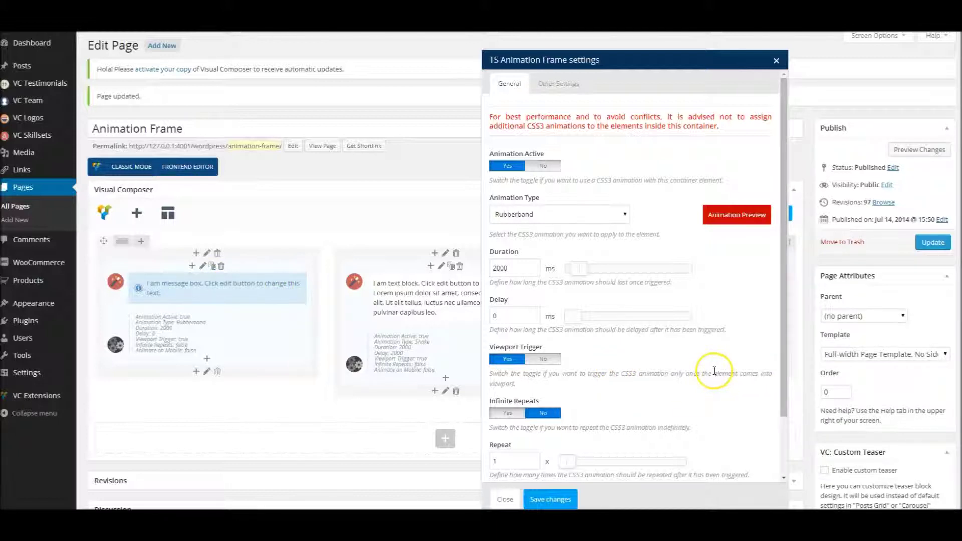
pyautogui.click(544, 169)
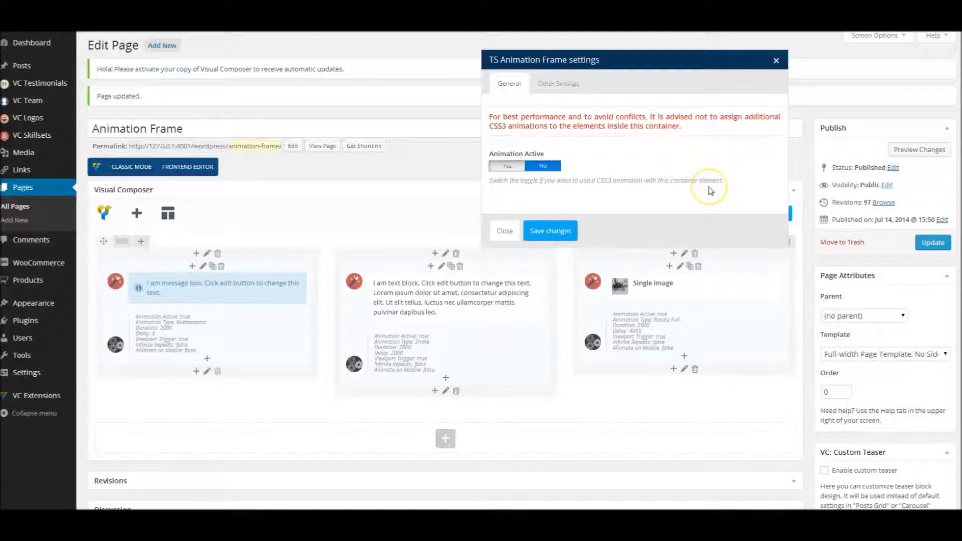
pyautogui.click(563, 233)
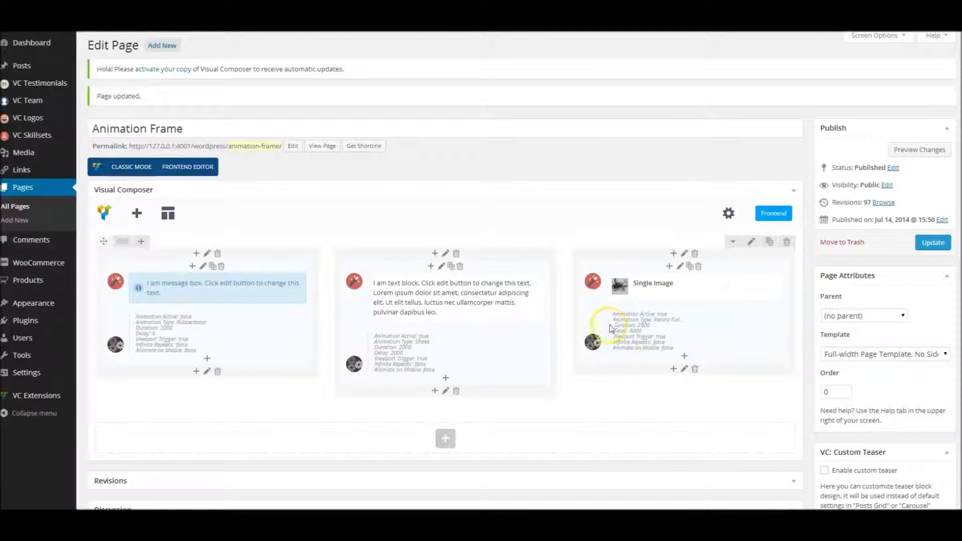
pyautogui.click(934, 244)
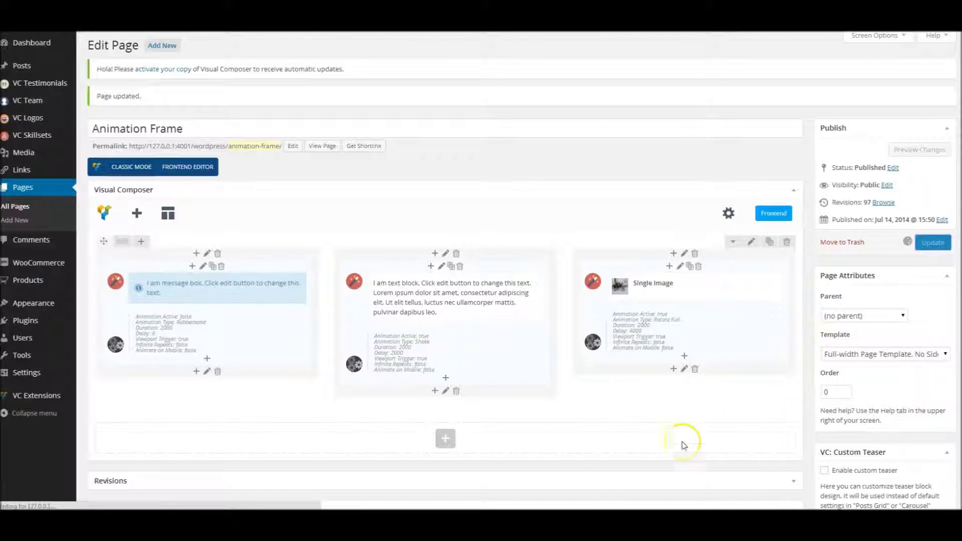